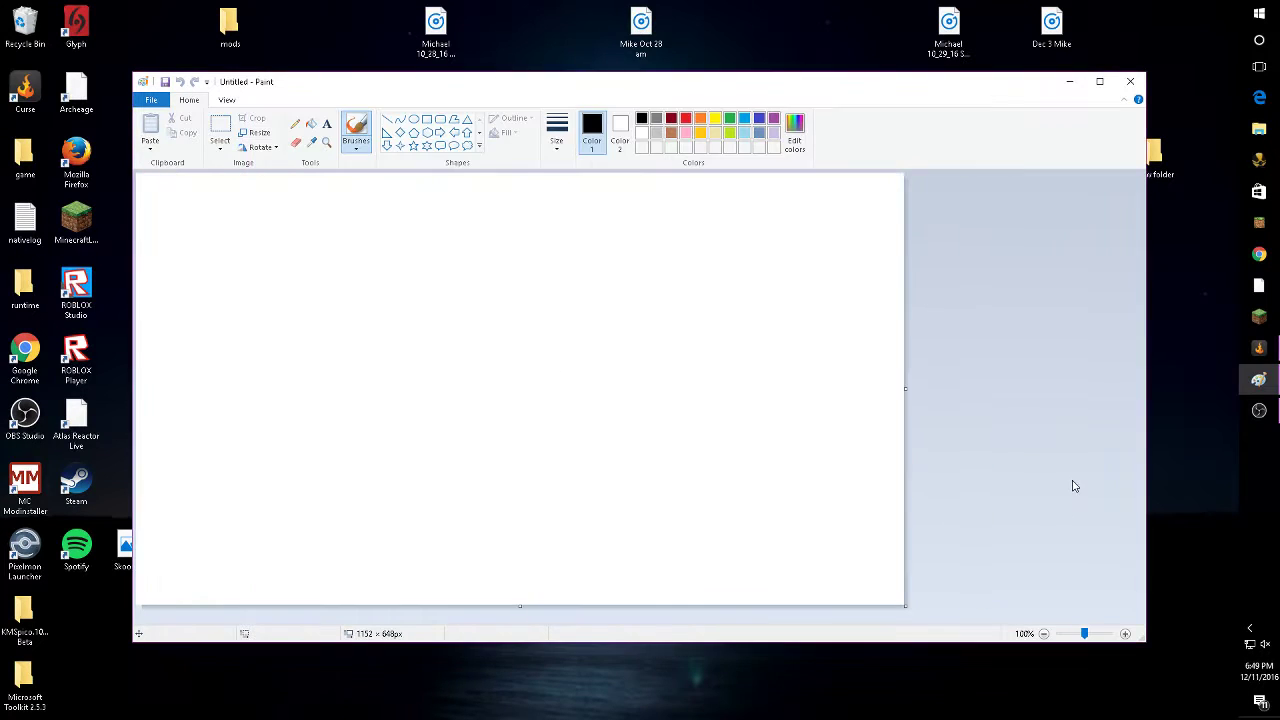
Set the brush line size to the second, thicker width
click(563, 133)
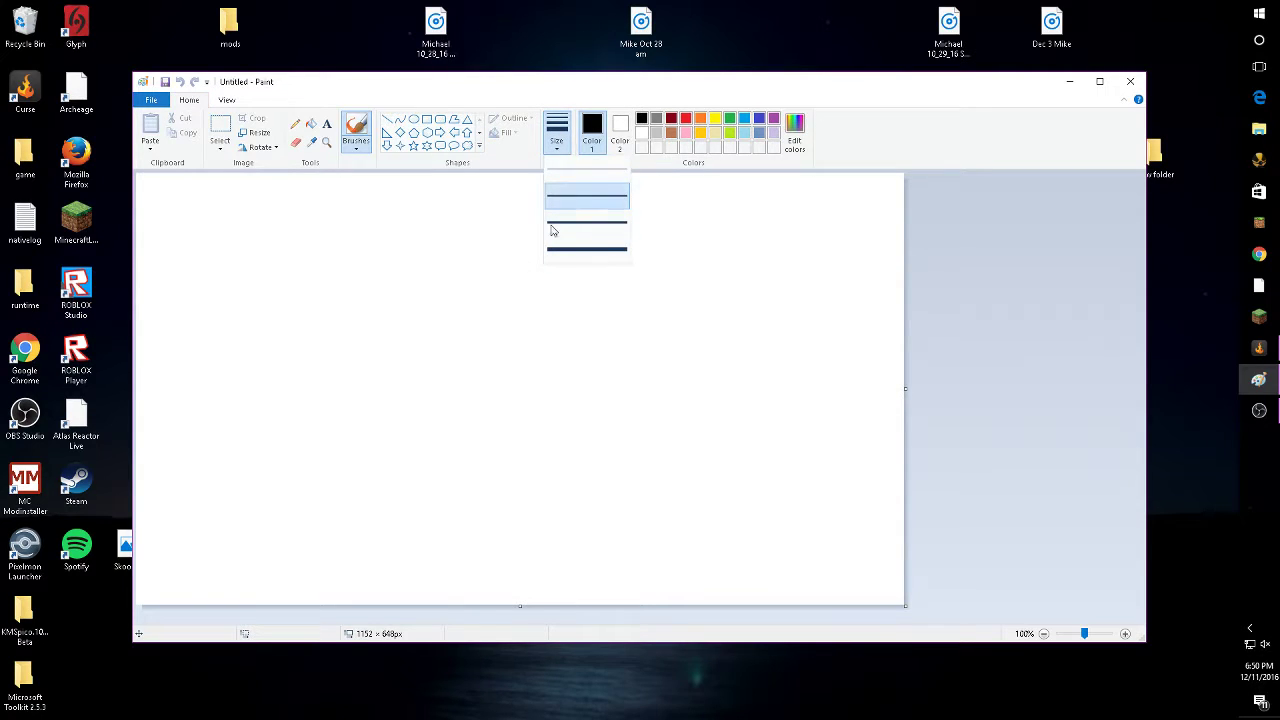
click(592, 199)
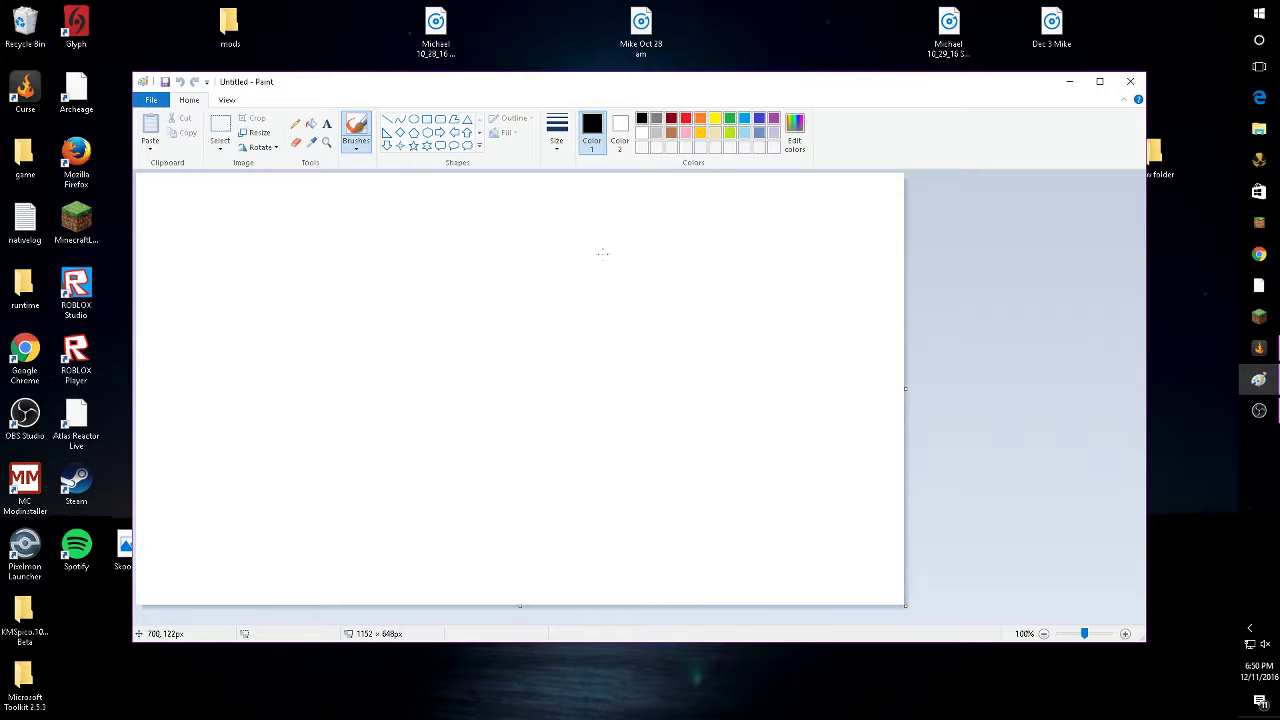
Sketch a black freehand head outline with spiky hair strands and a small eye detail
mouse_move(612, 256)
mouse_down()
mouse_move(649, 441)
mouse_move(618, 352)
mouse_move(597, 336)
mouse_move(601, 349)
mouse_move(620, 345)
mouse_move(605, 485)
mouse_move(601, 330)
mouse_move(556, 363)
mouse_move(597, 495)
mouse_move(599, 316)
mouse_move(569, 470)
mouse_up()
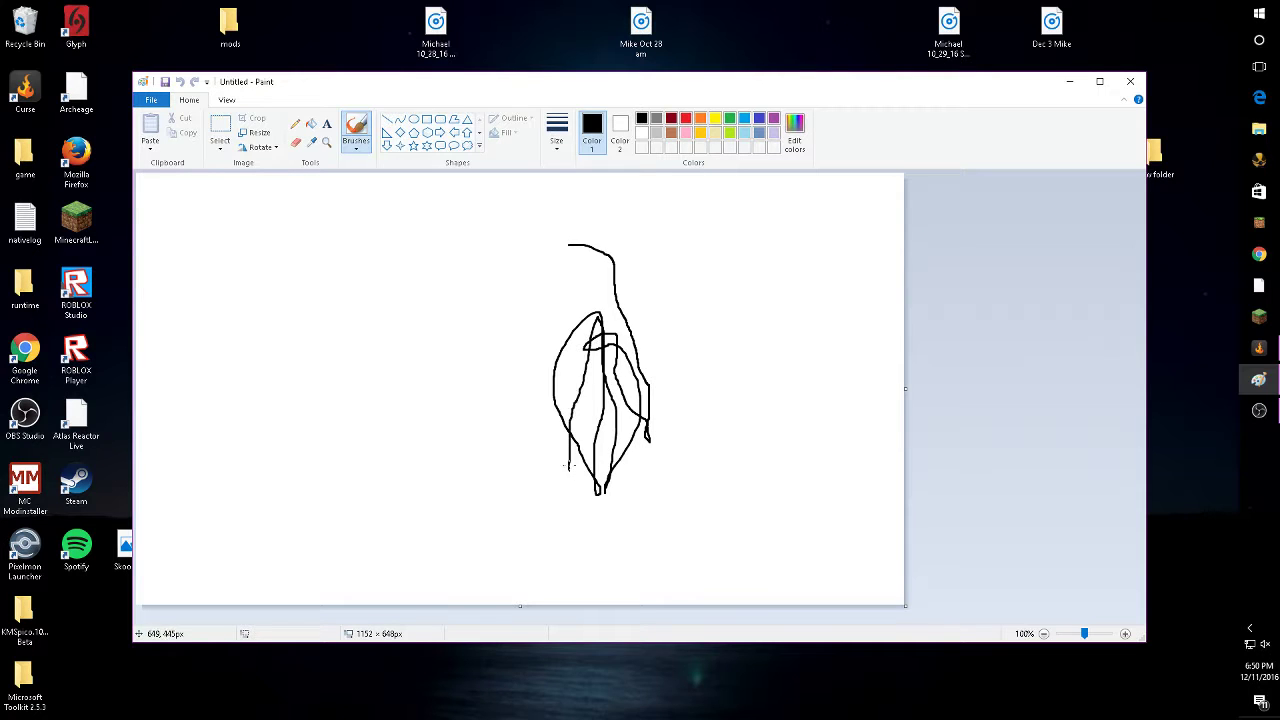
mouse_move(570, 241)
mouse_down()
mouse_move(468, 248)
mouse_move(435, 265)
mouse_move(391, 380)
mouse_move(392, 458)
mouse_move(428, 372)
mouse_move(411, 362)
mouse_move(434, 298)
mouse_move(402, 451)
mouse_move(488, 264)
mouse_move(429, 458)
mouse_move(455, 316)
mouse_move(470, 347)
mouse_move(425, 424)
mouse_move(427, 472)
mouse_move(510, 391)
mouse_move(455, 450)
mouse_move(500, 328)
mouse_move(477, 397)
mouse_move(501, 420)
mouse_move(573, 422)
mouse_move(568, 352)
mouse_move(517, 345)
mouse_move(480, 358)
mouse_move(472, 390)
mouse_move(512, 427)
mouse_move(557, 412)
mouse_move(582, 368)
mouse_move(572, 352)
mouse_move(532, 353)
mouse_up()
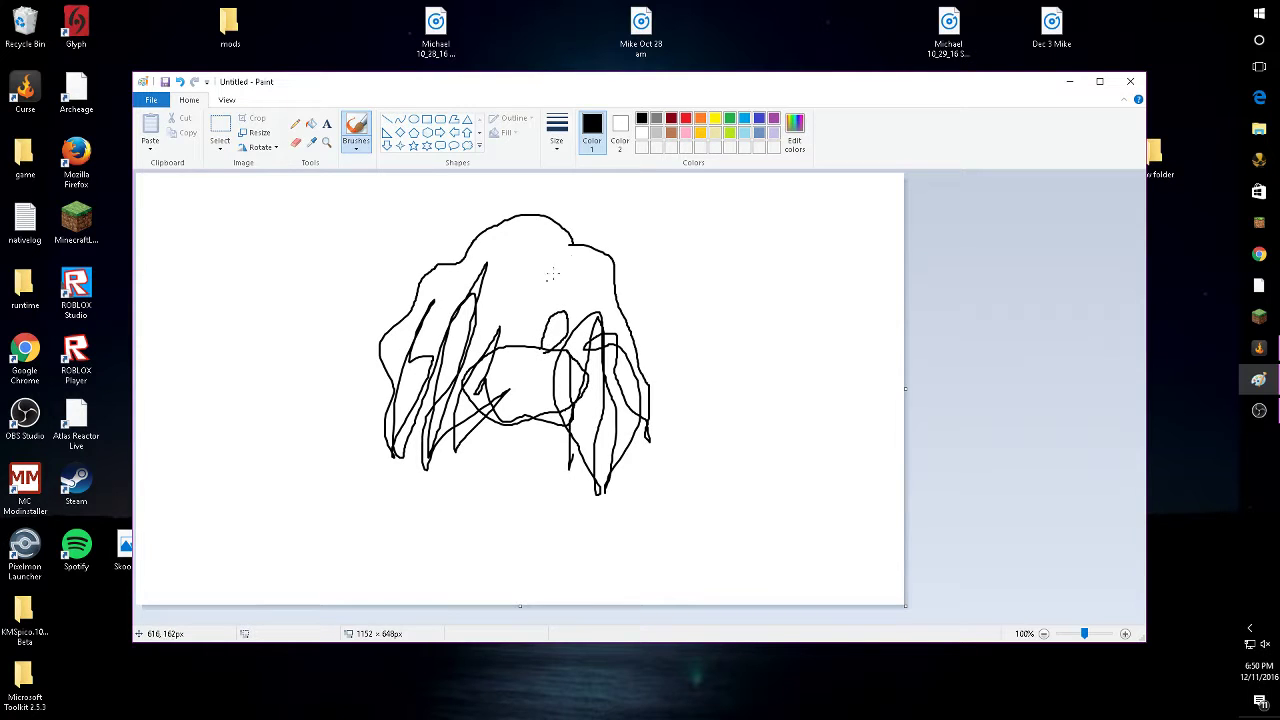
drag(564, 359, 579, 332)
mouse_move(572, 287)
mouse_down()
mouse_move(532, 352)
mouse_move(507, 335)
mouse_move(520, 355)
mouse_move(509, 303)
mouse_up()
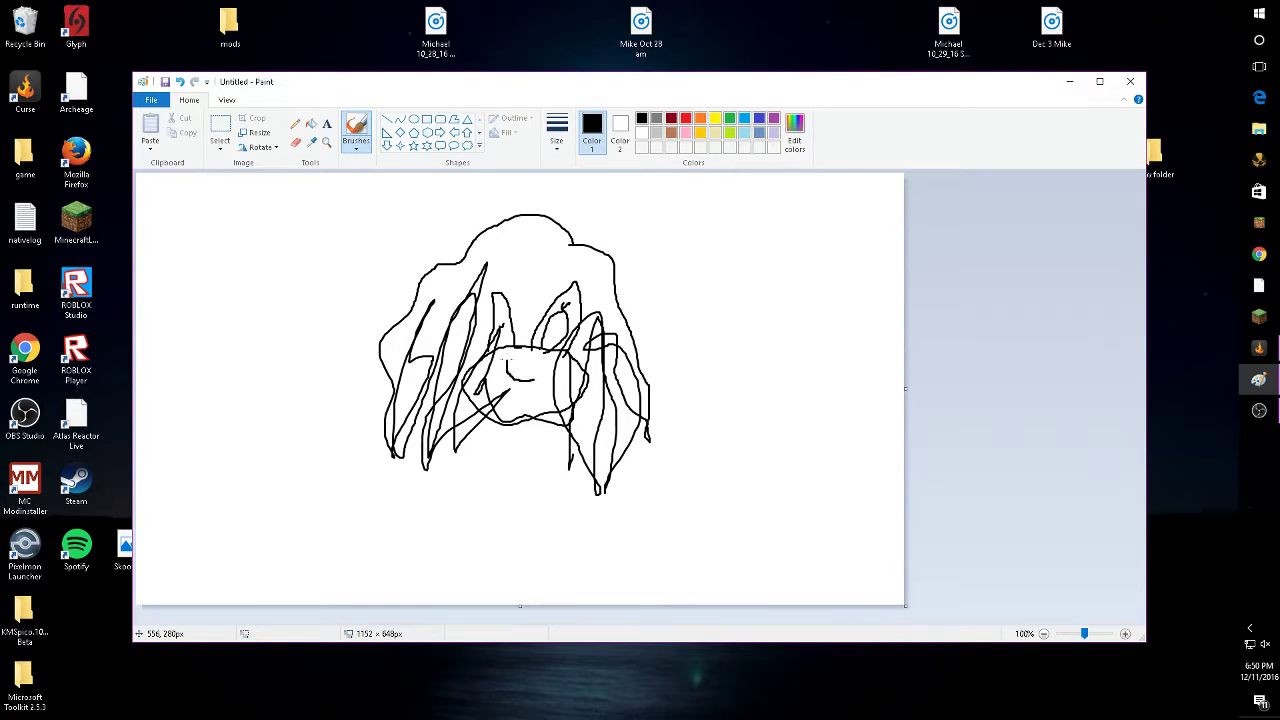
mouse_move(499, 368)
mouse_down()
mouse_move(504, 399)
mouse_move(531, 387)
mouse_up()
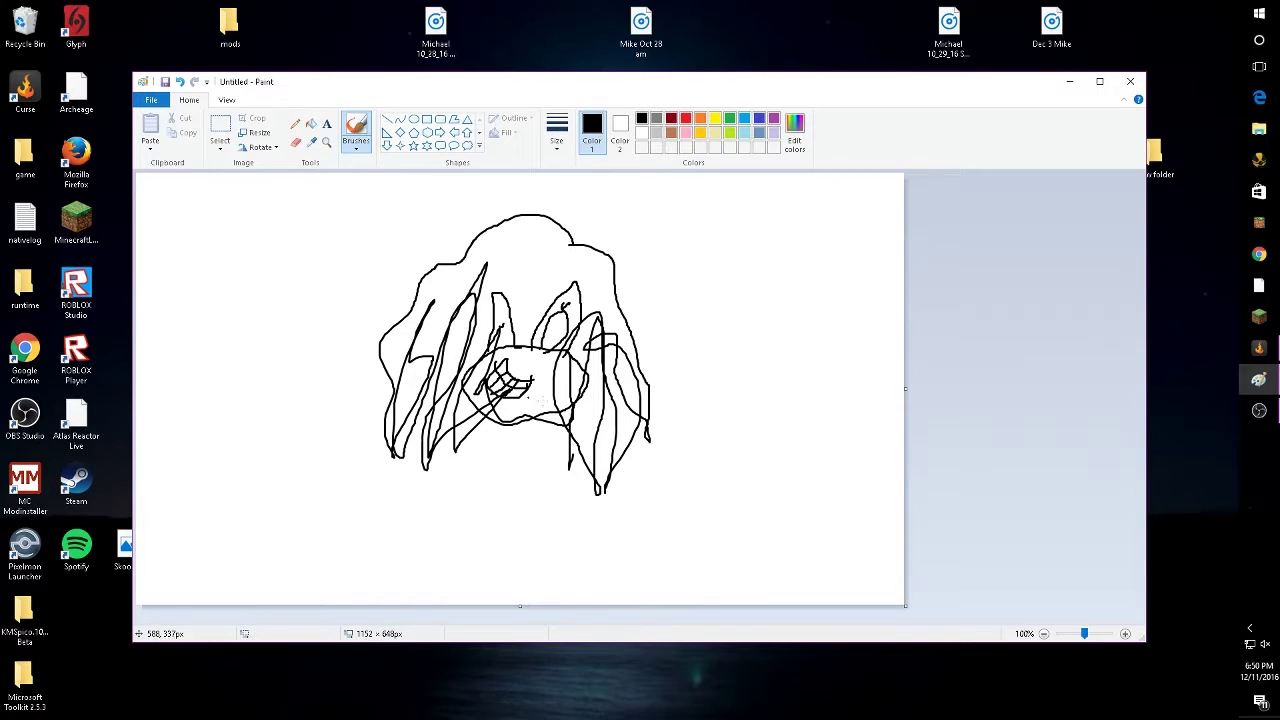
Outline the round body and both legs, including the left foot
mouse_move(564, 398)
mouse_down()
mouse_move(652, 604)
mouse_move(398, 452)
mouse_move(566, 410)
mouse_up()
mouse_move(664, 578)
mouse_down()
mouse_move(738, 528)
mouse_move(772, 605)
mouse_up()
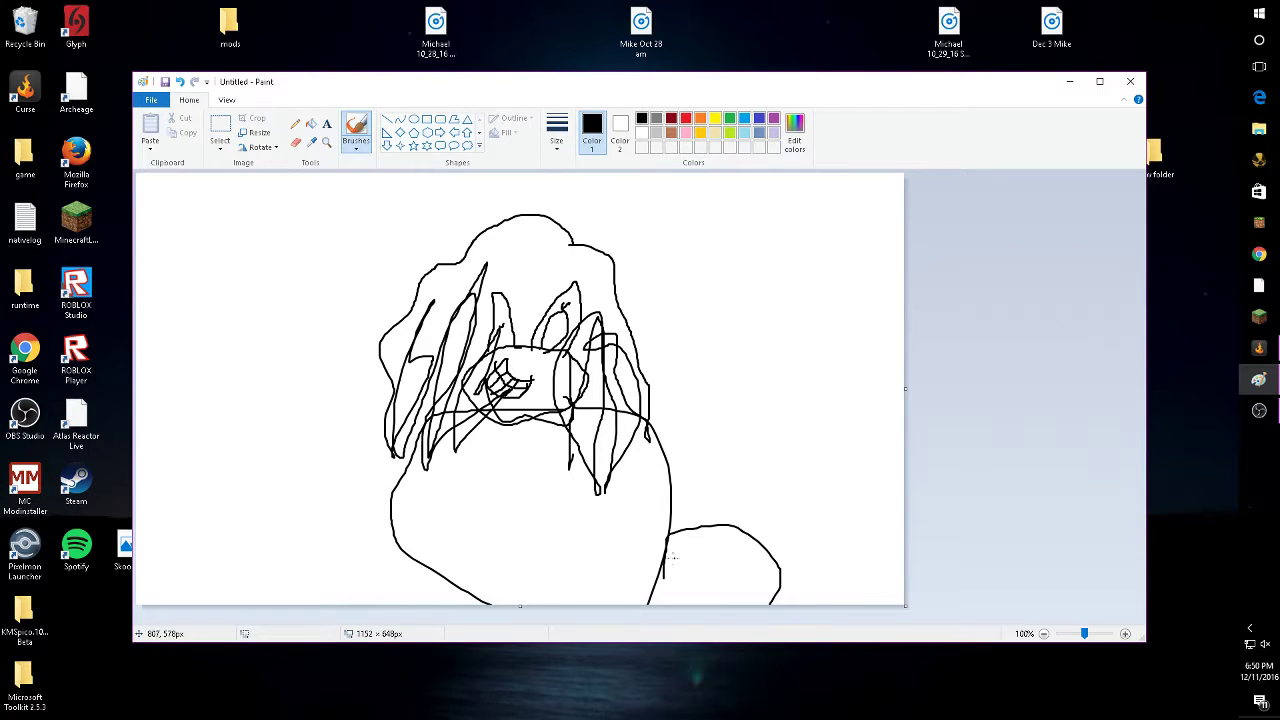
mouse_move(666, 556)
mouse_down()
mouse_move(735, 557)
mouse_move(746, 587)
mouse_move(792, 578)
mouse_move(814, 592)
mouse_move(758, 599)
mouse_up()
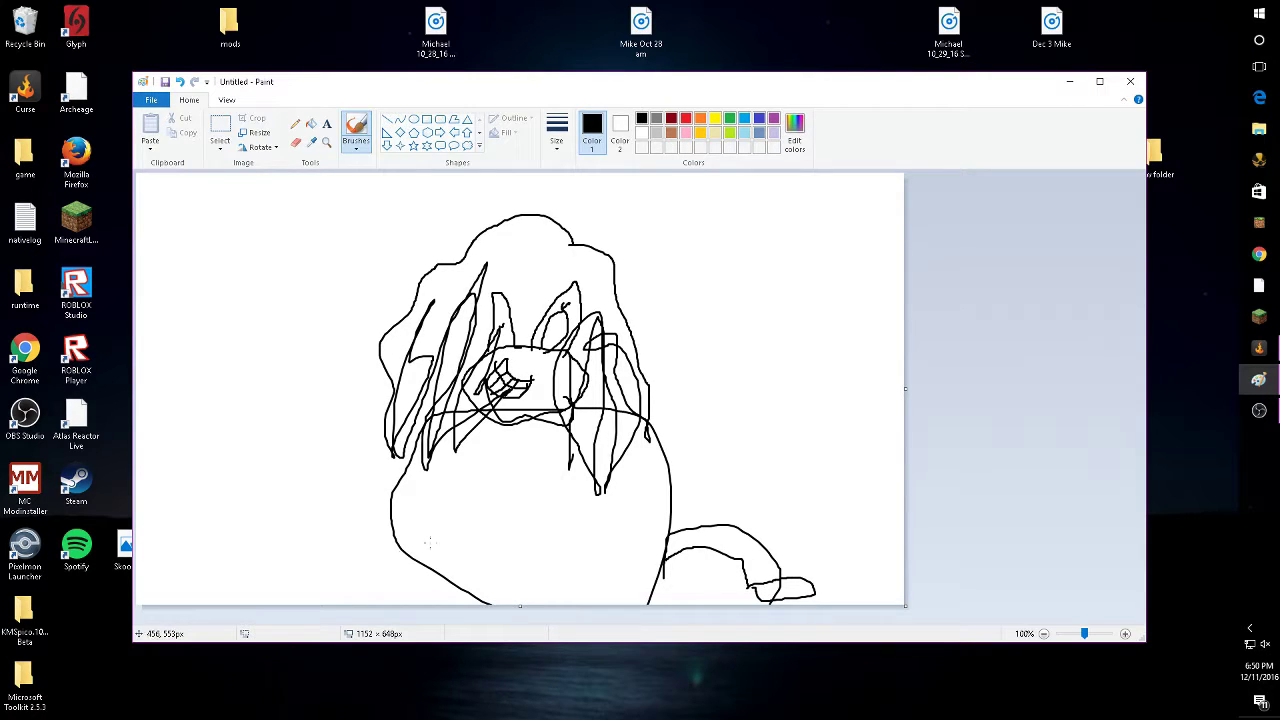
drag(427, 564, 311, 555)
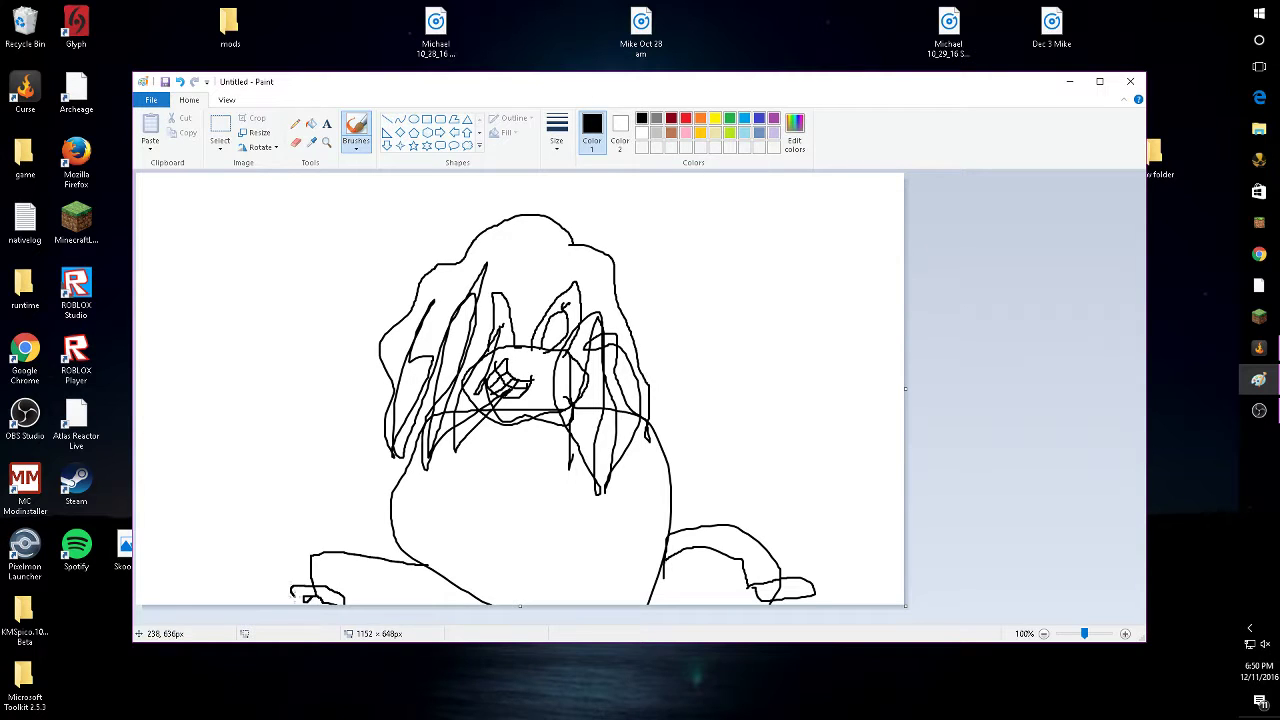
drag(298, 599, 329, 594)
Draw both arms ending in big fists with raised fingers, plus the mouth
drag(425, 453, 372, 454)
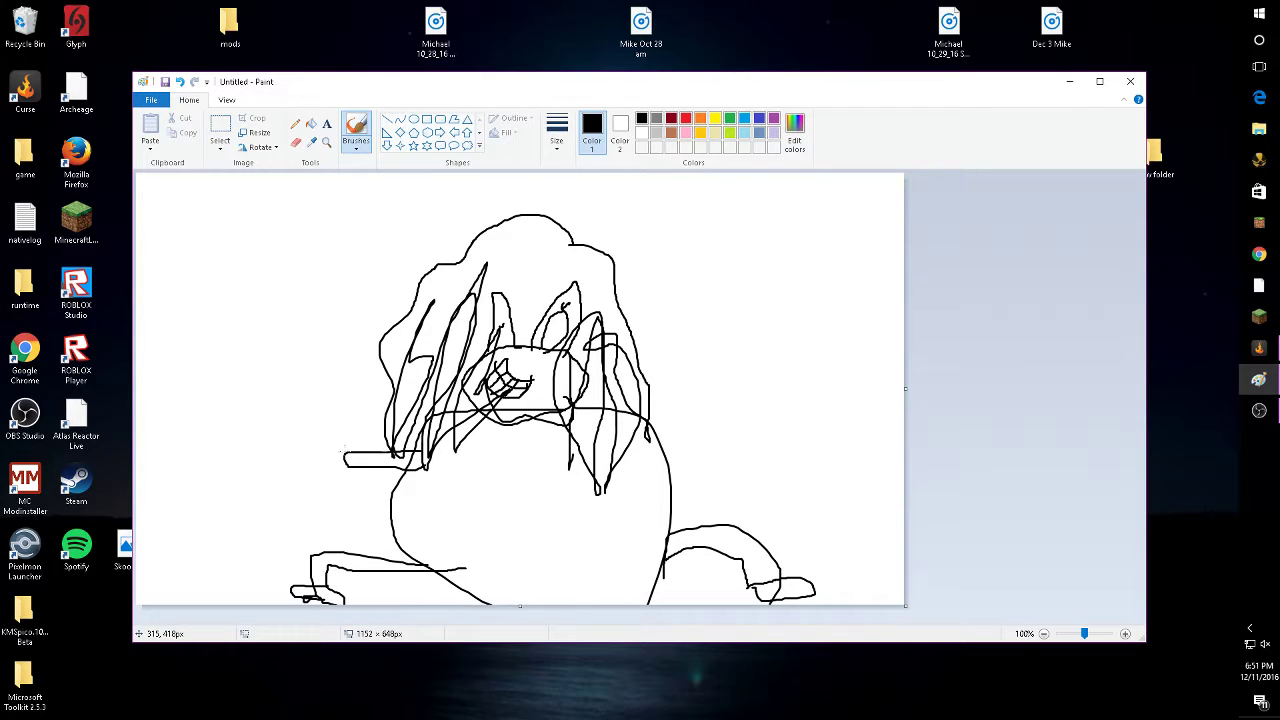
mouse_move(344, 452)
mouse_down()
mouse_move(306, 343)
mouse_move(267, 412)
mouse_move(266, 317)
mouse_move(212, 435)
mouse_move(238, 506)
mouse_move(256, 508)
mouse_move(346, 455)
mouse_up()
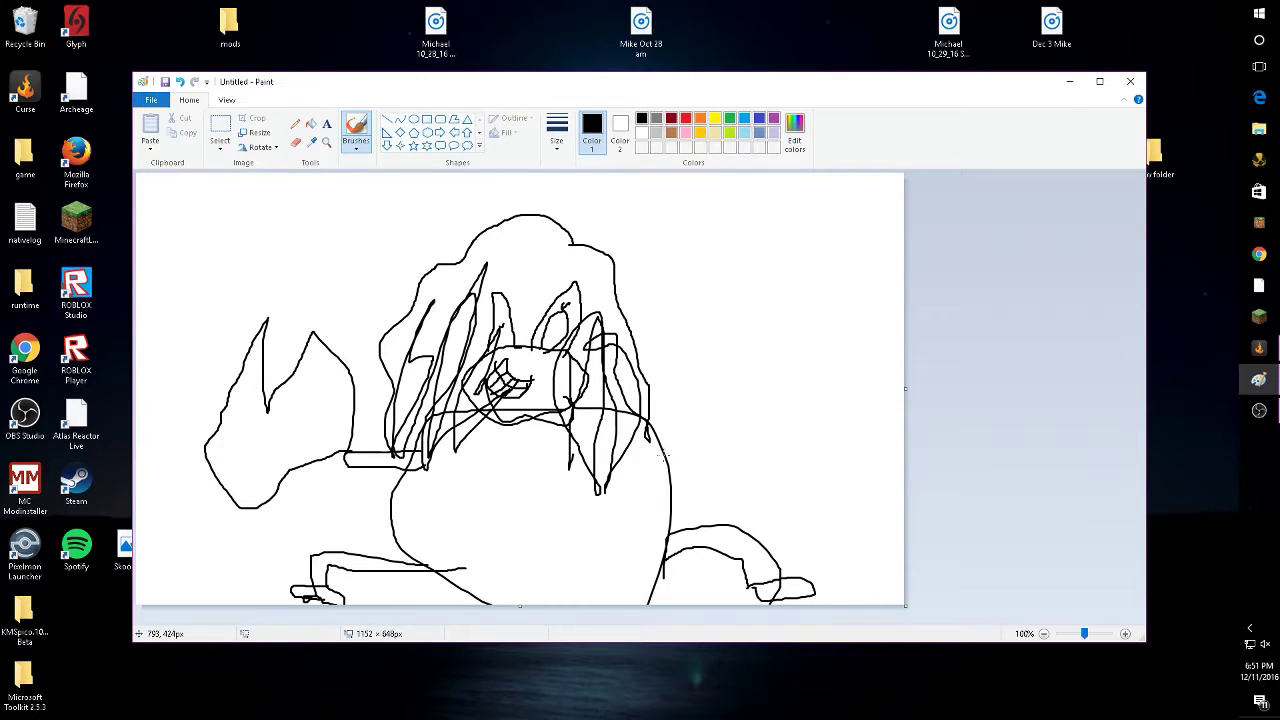
mouse_move(698, 442)
mouse_down()
mouse_move(808, 373)
mouse_move(792, 395)
mouse_move(808, 428)
mouse_move(834, 430)
mouse_move(880, 501)
mouse_move(921, 481)
mouse_up()
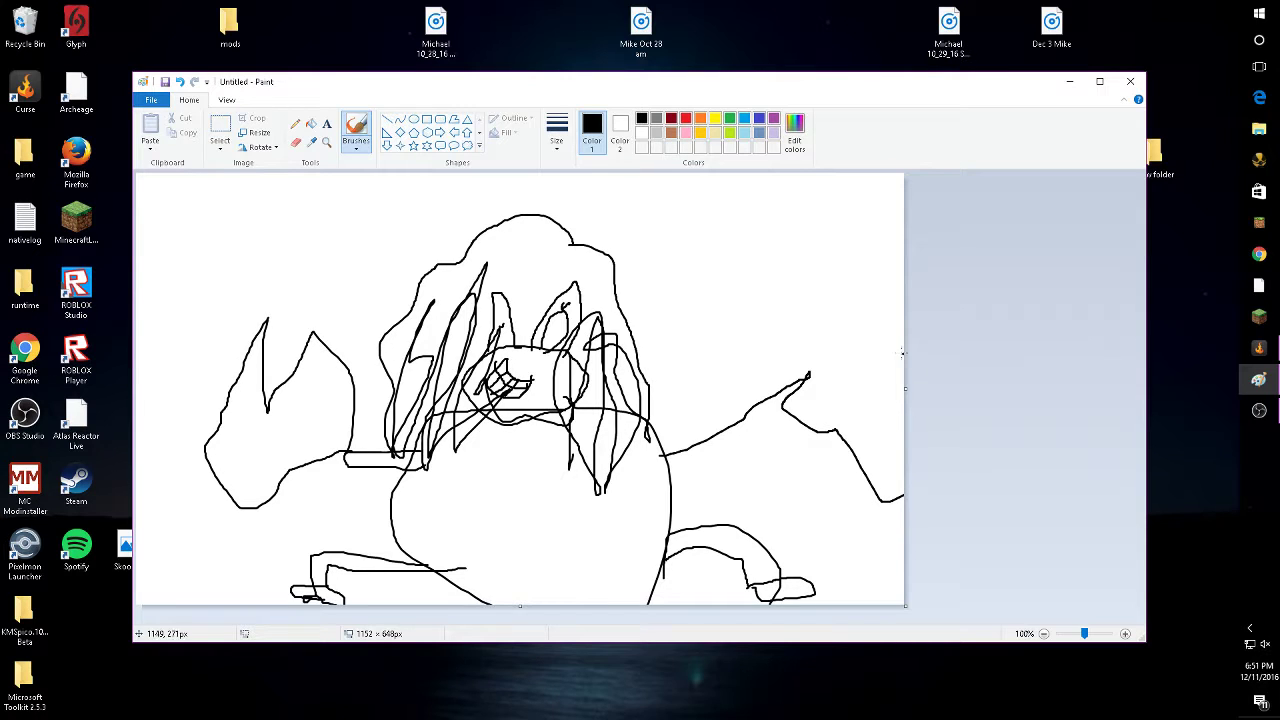
mouse_move(901, 352)
mouse_down()
mouse_move(869, 289)
mouse_move(820, 271)
mouse_move(762, 324)
mouse_move(776, 378)
mouse_move(805, 415)
mouse_up()
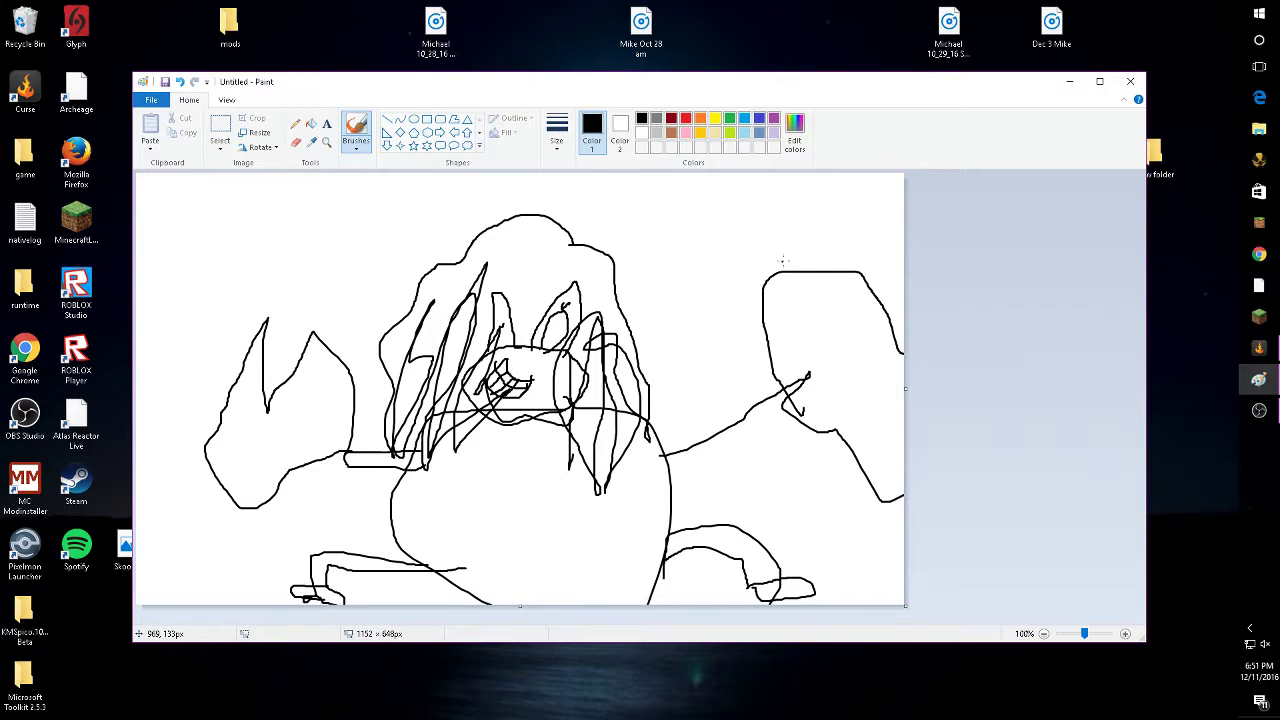
mouse_move(787, 250)
mouse_down()
mouse_move(815, 272)
mouse_move(814, 297)
mouse_move(869, 228)
mouse_move(877, 190)
mouse_move(855, 336)
mouse_up()
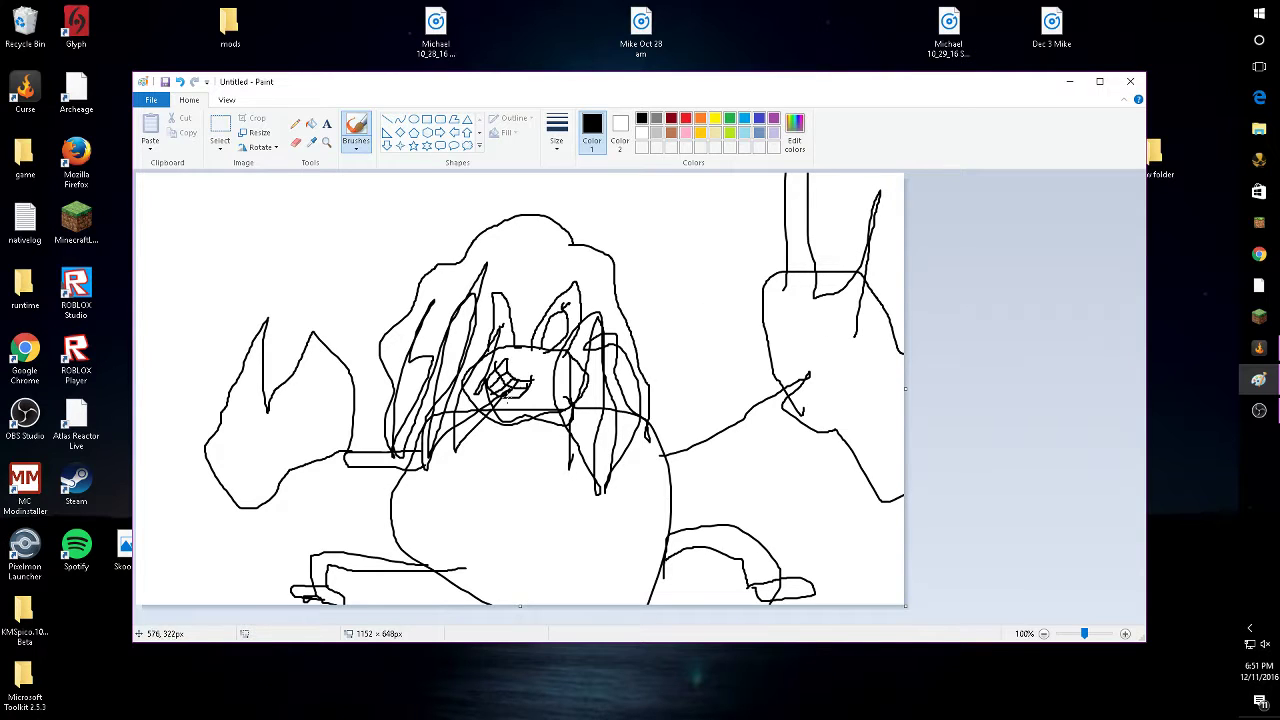
mouse_move(469, 449)
mouse_down()
mouse_move(521, 482)
mouse_move(571, 456)
mouse_move(563, 471)
mouse_move(501, 474)
mouse_move(551, 489)
mouse_move(573, 480)
mouse_move(492, 502)
mouse_move(466, 466)
mouse_move(474, 432)
mouse_up()
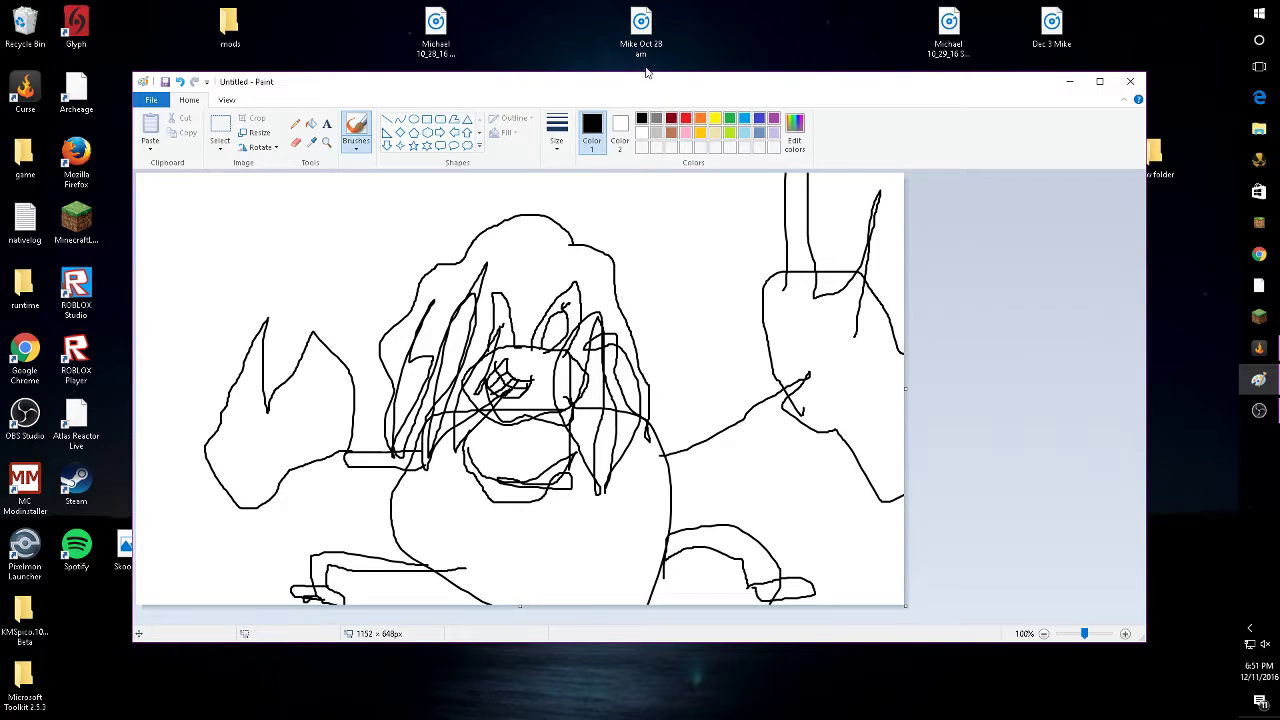
Fill the body, legs, left arm, chin area and hair red
click(686, 118)
click(311, 128)
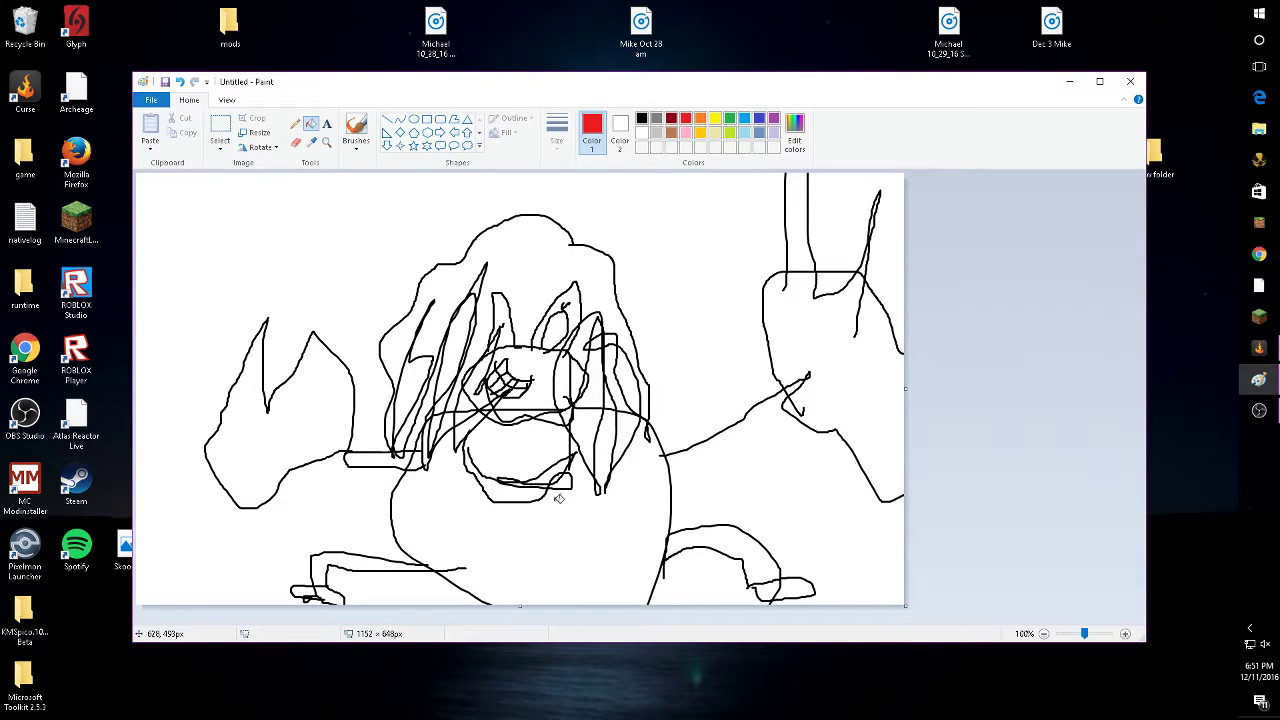
click(634, 563)
click(706, 550)
click(736, 542)
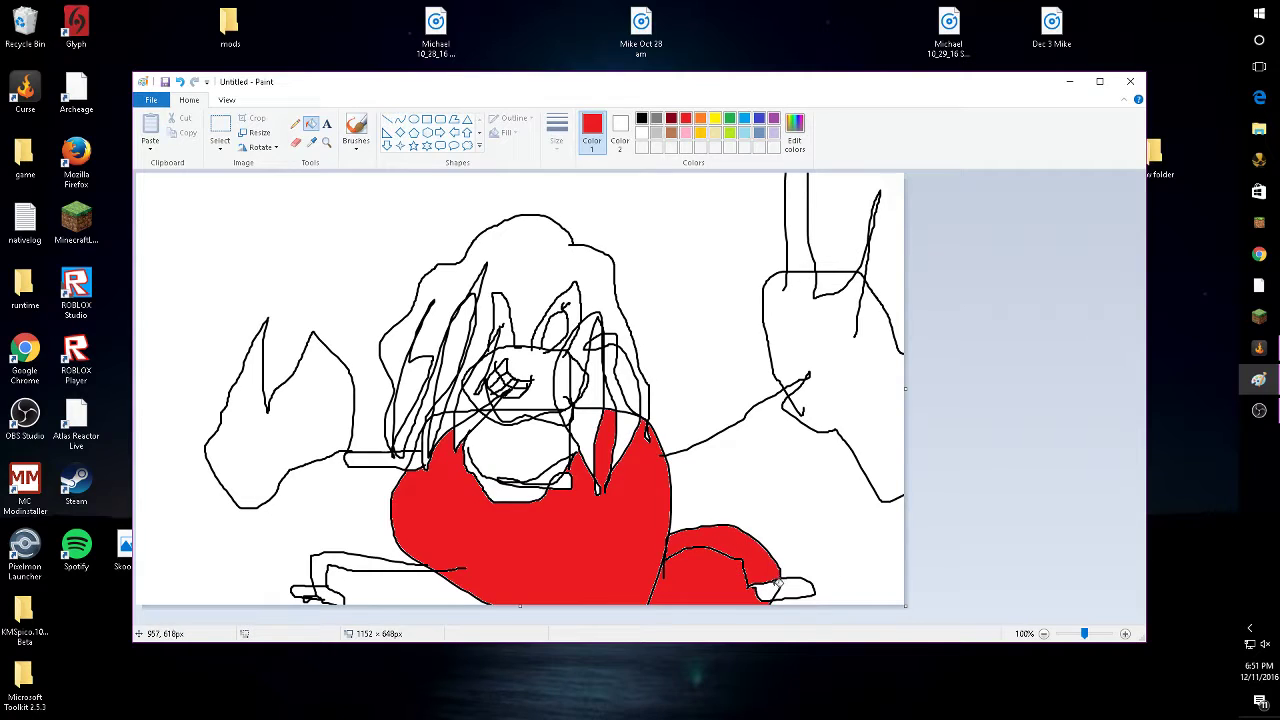
click(360, 562)
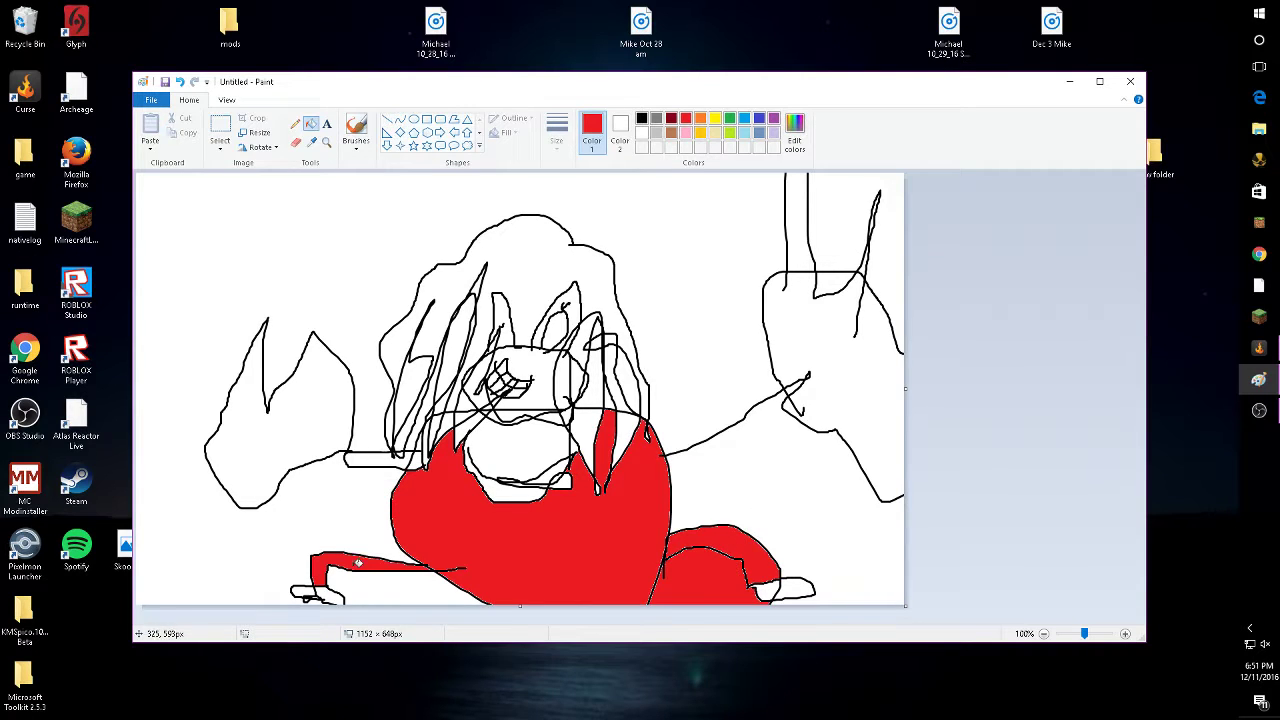
click(383, 461)
click(514, 454)
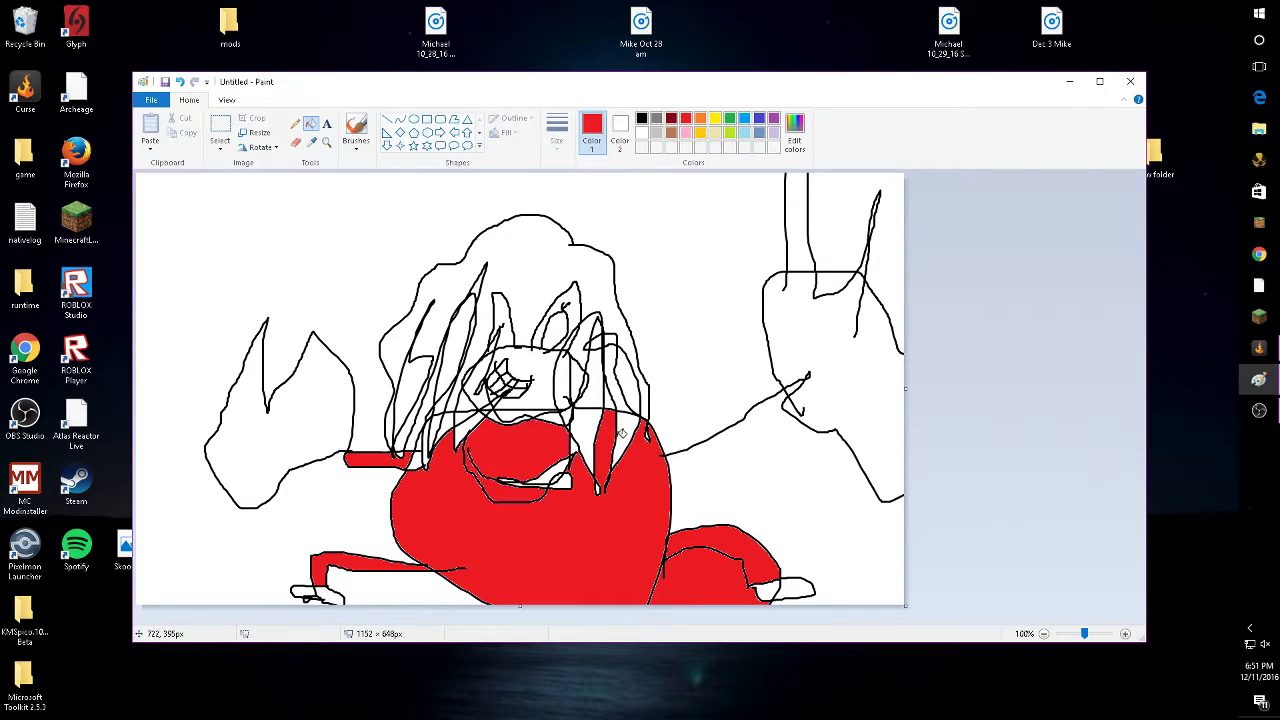
click(626, 434)
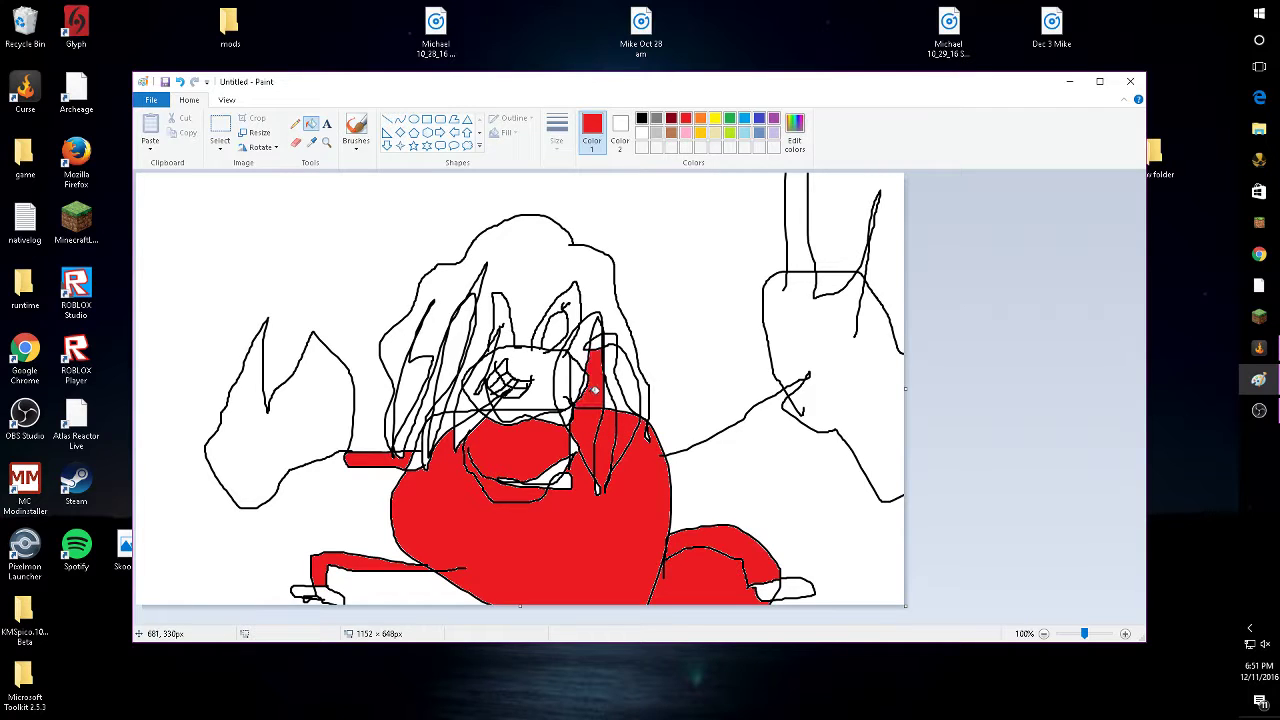
click(612, 324)
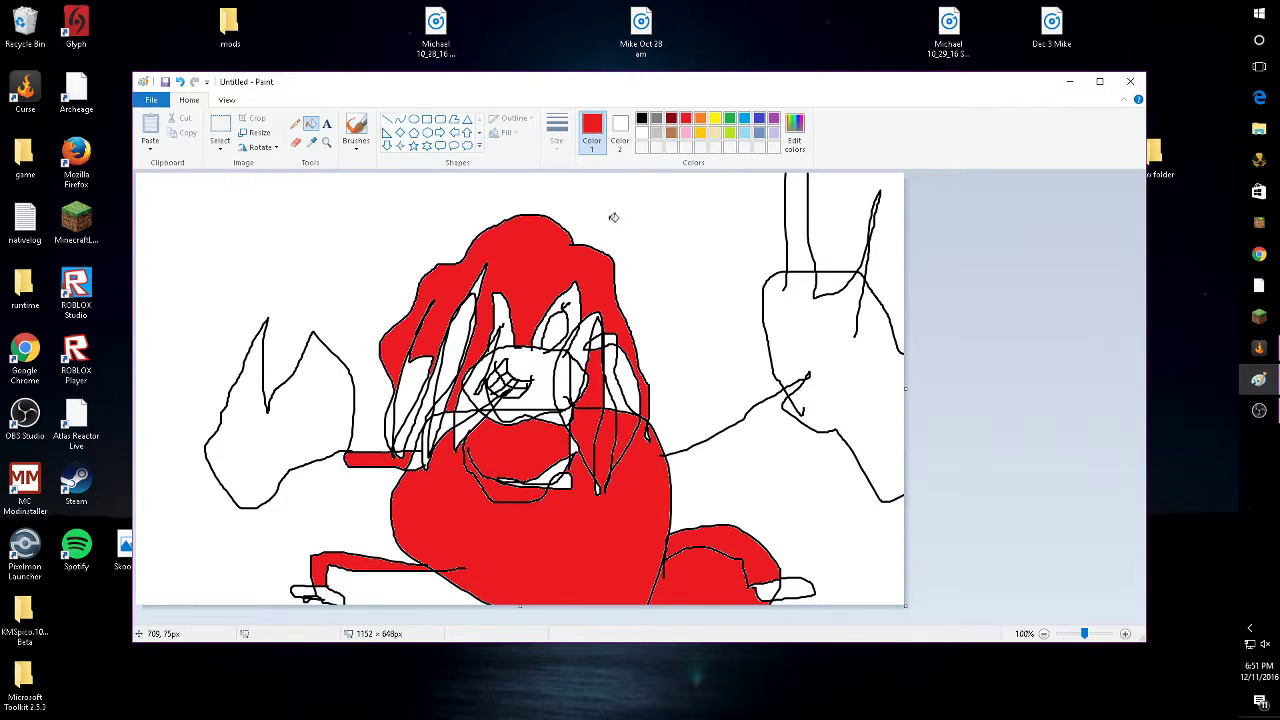
Fill the left eye black, then the background, hair gaps and outlines red
click(641, 118)
click(557, 331)
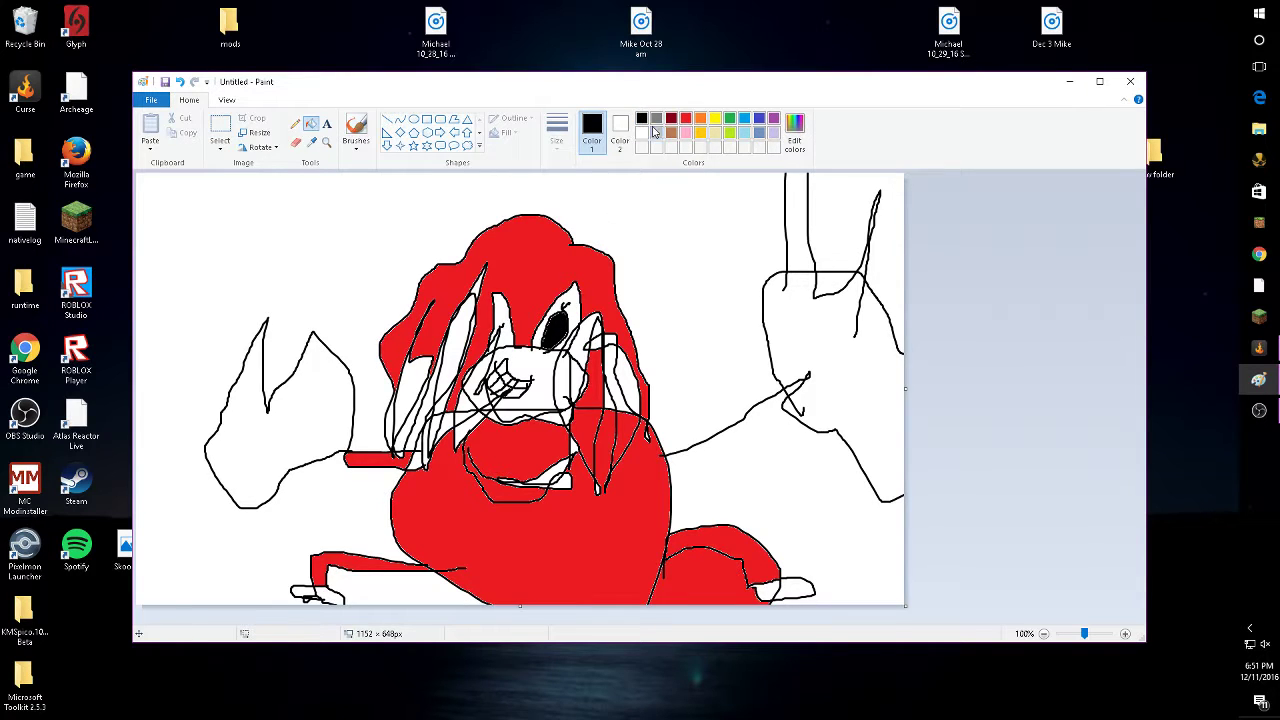
click(686, 120)
click(406, 384)
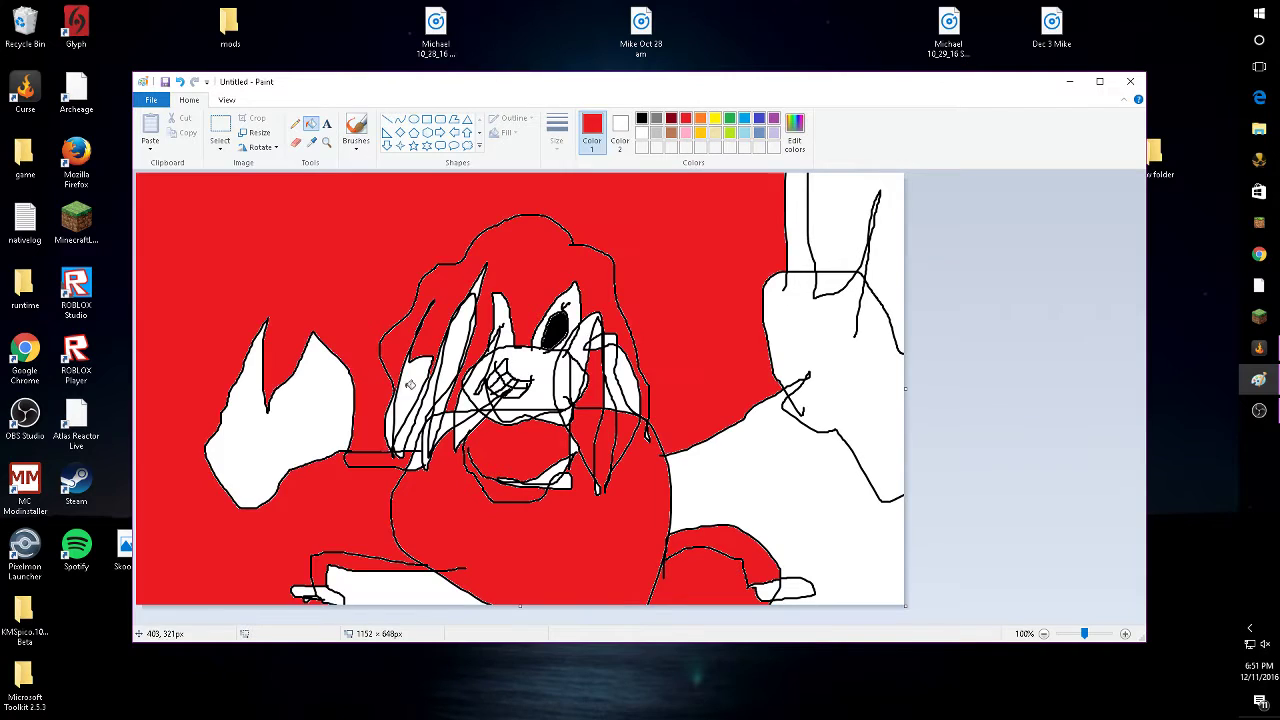
click(466, 330)
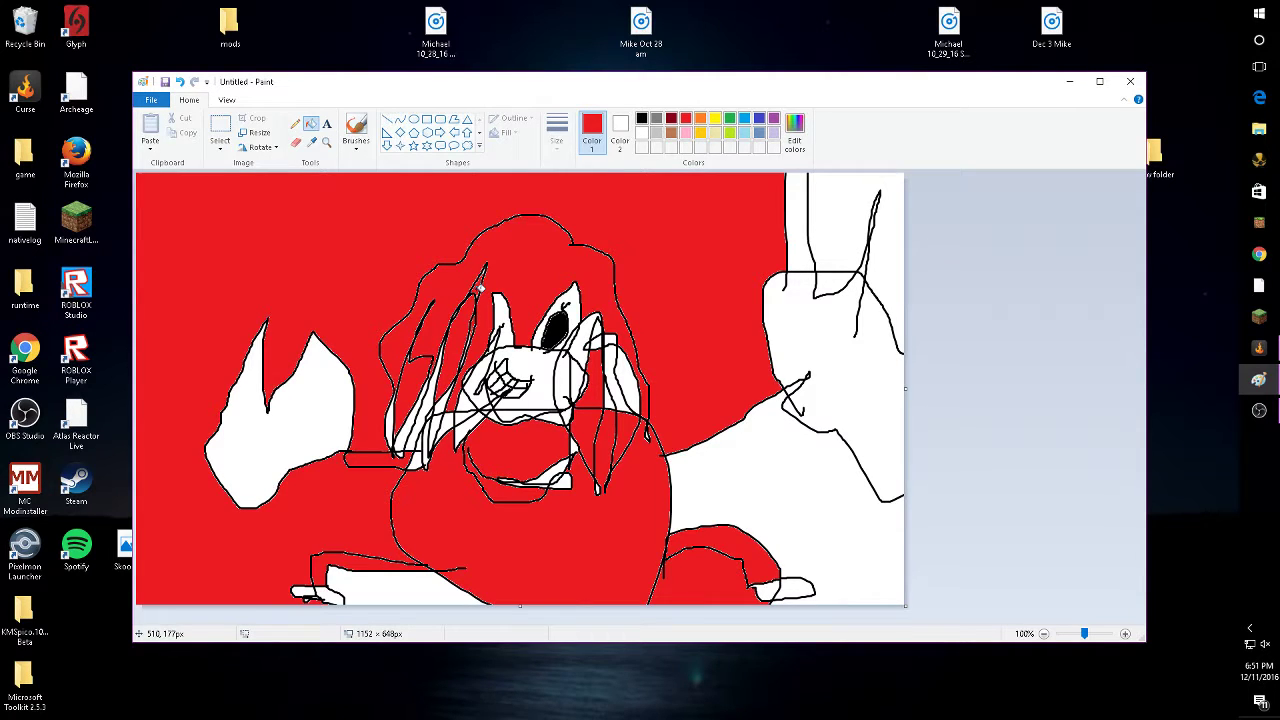
click(418, 407)
click(391, 436)
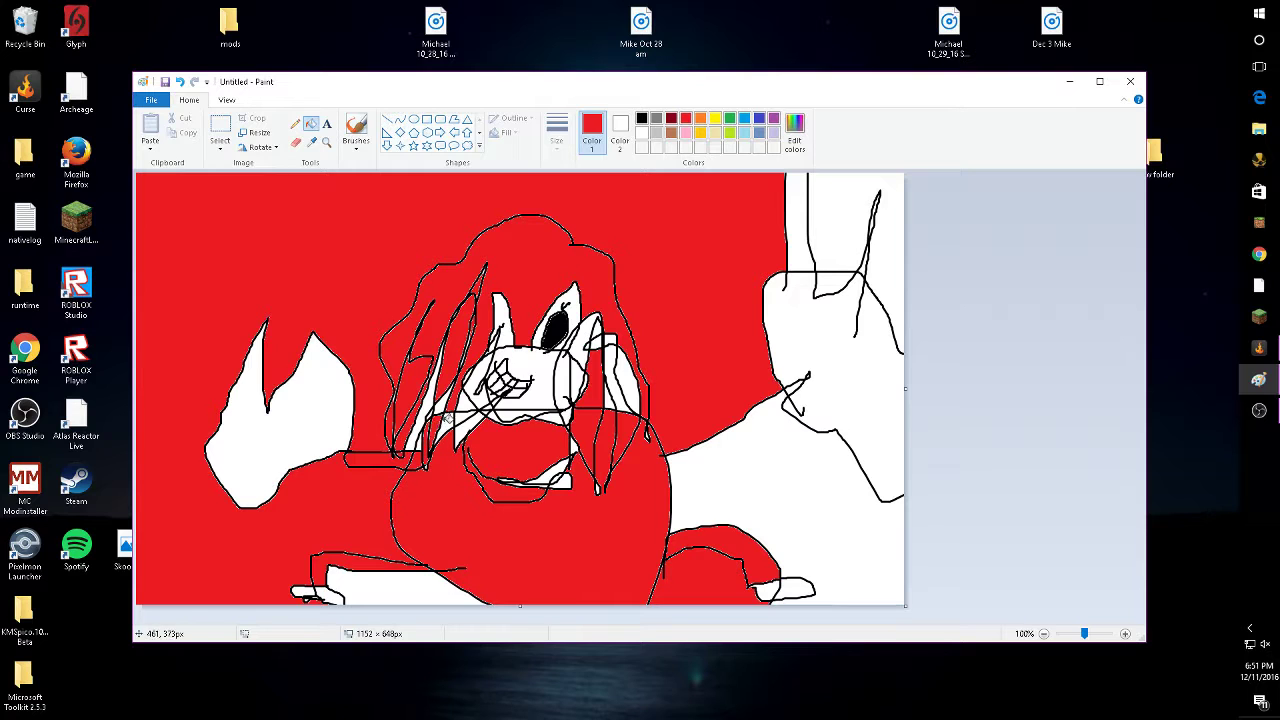
click(466, 412)
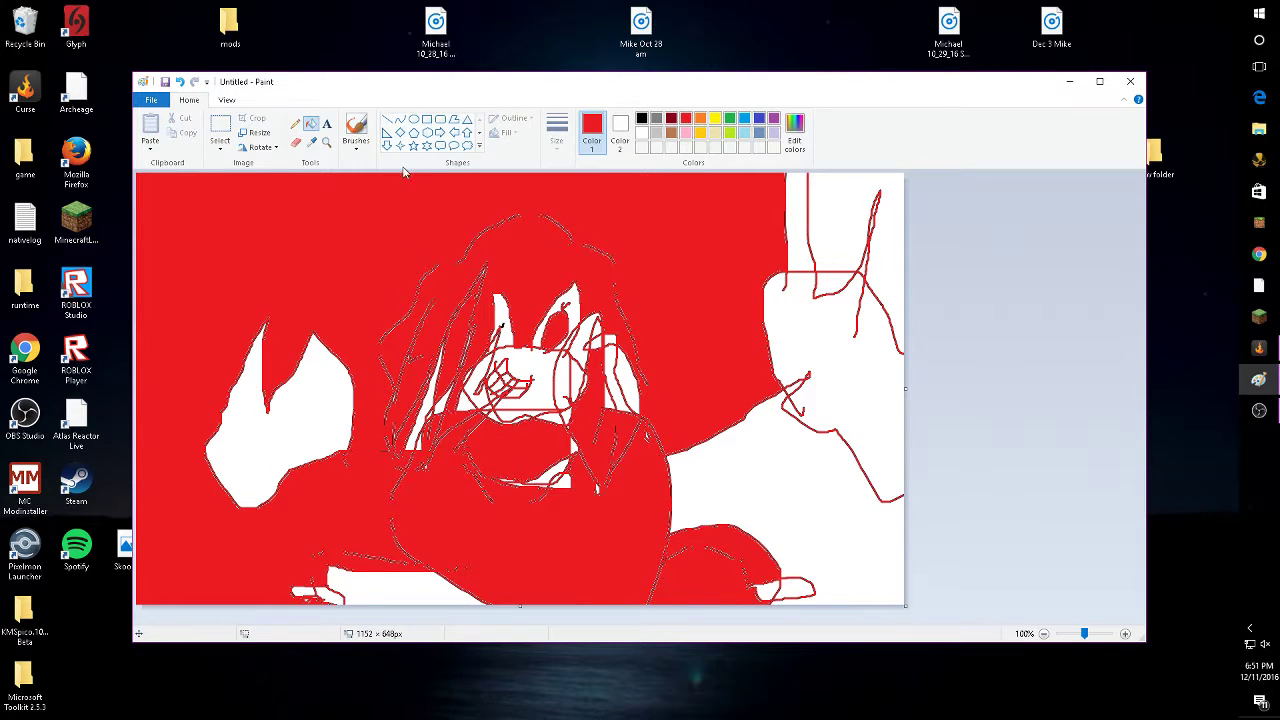
Undo the red outline recolour, then set up a purple Pencil with a chosen size
click(181, 84)
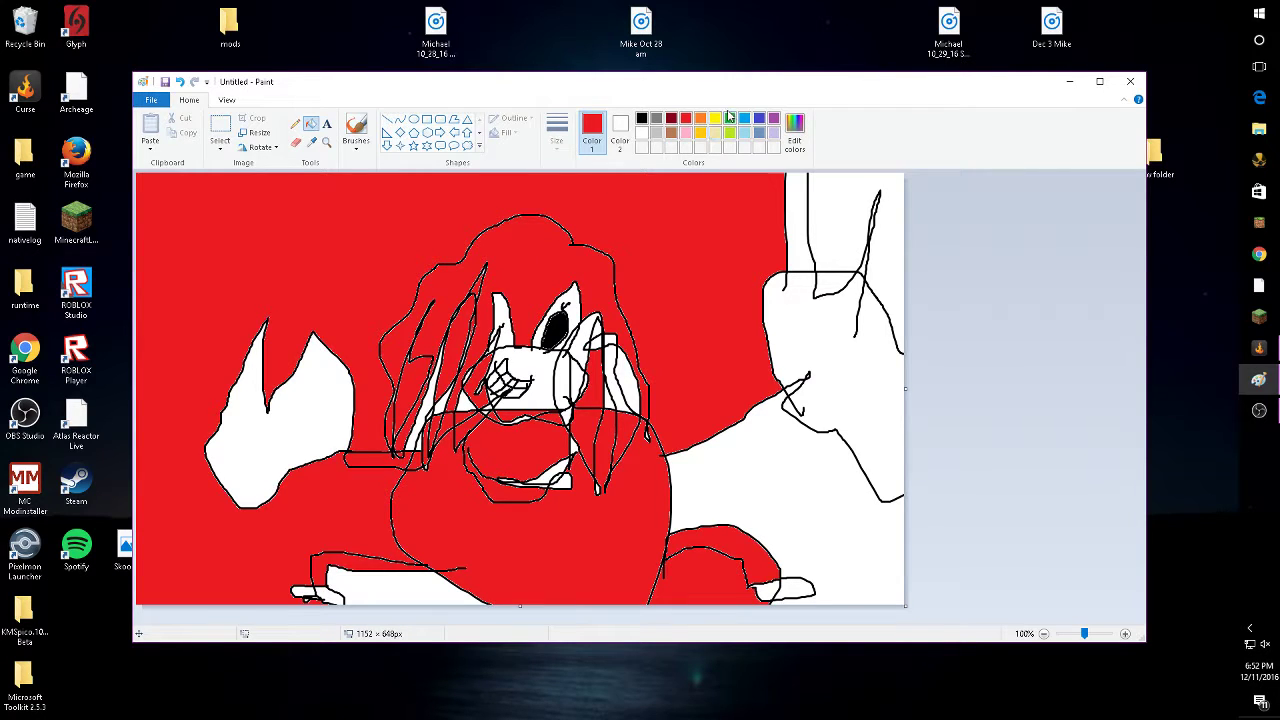
click(699, 119)
click(773, 119)
click(296, 123)
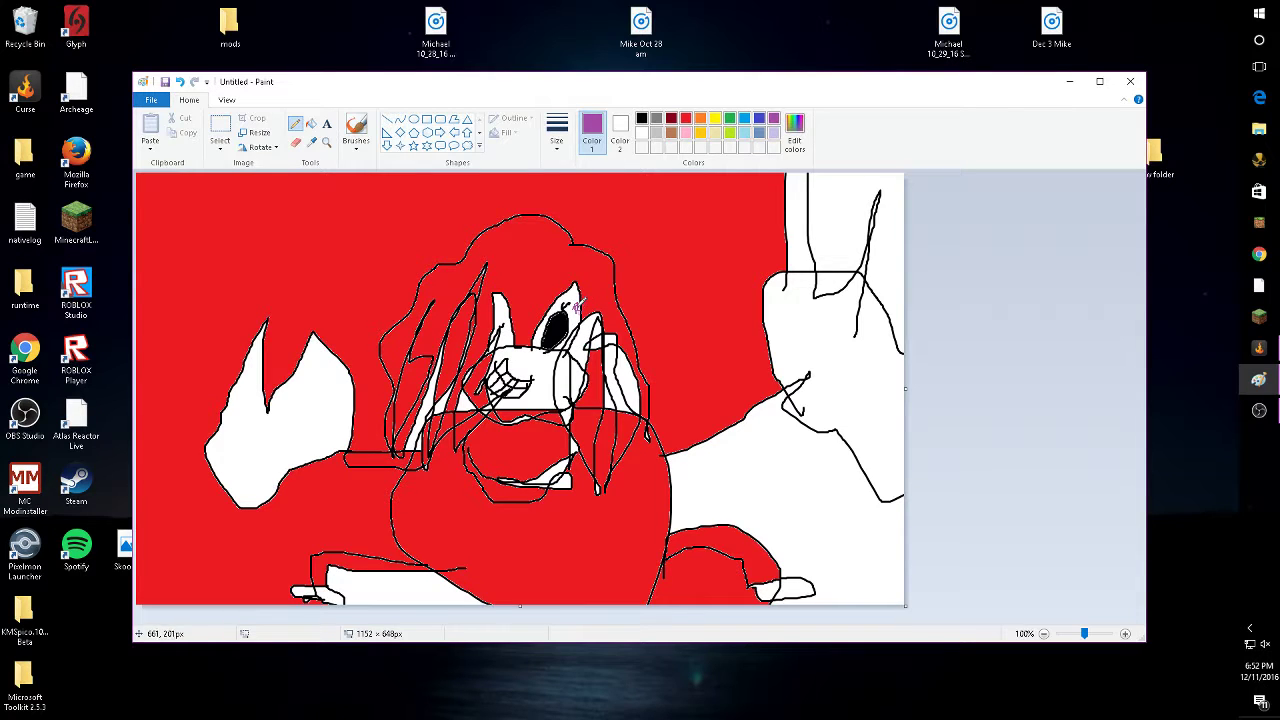
click(557, 125)
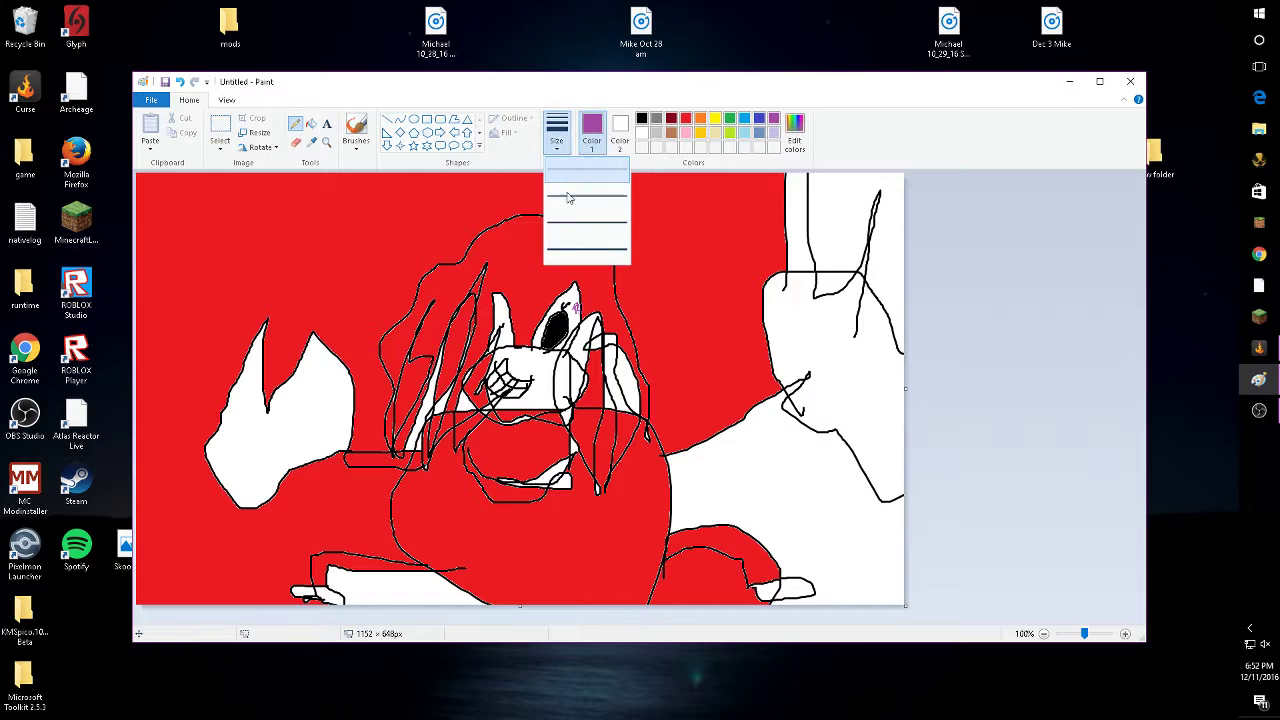
click(572, 243)
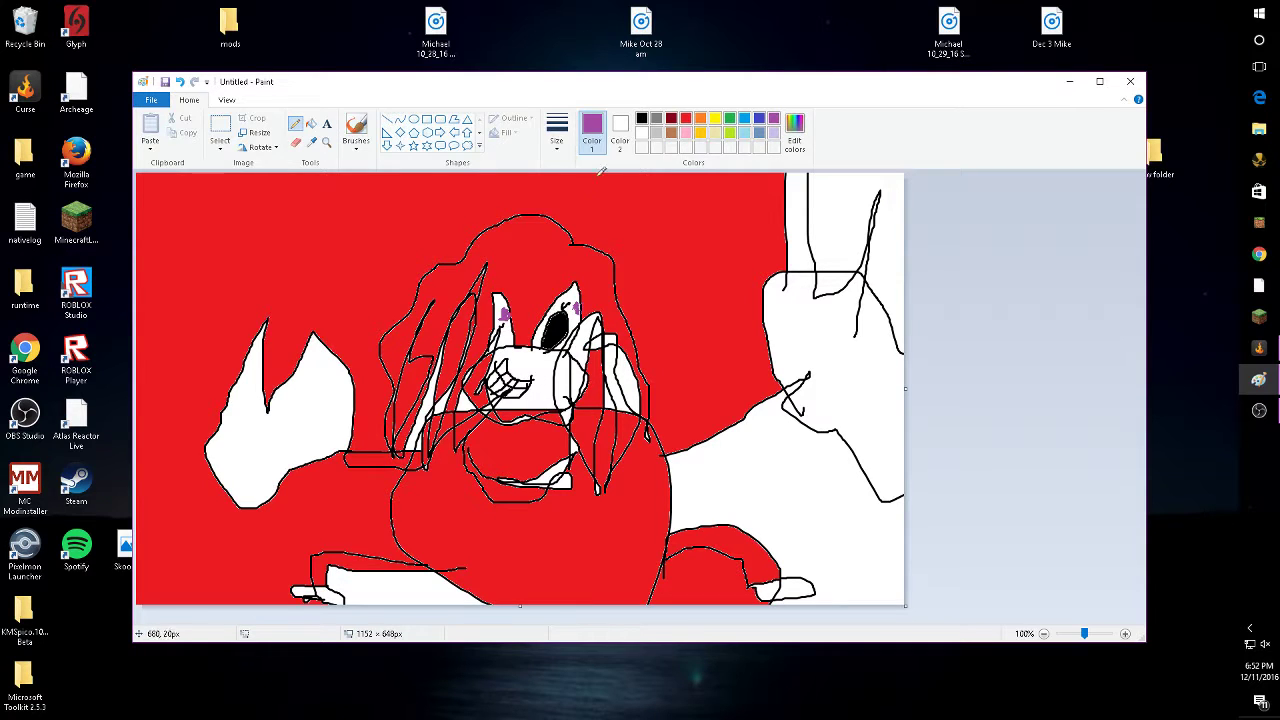
Fill the snout and the areas on either side of it light cream
click(714, 133)
click(311, 123)
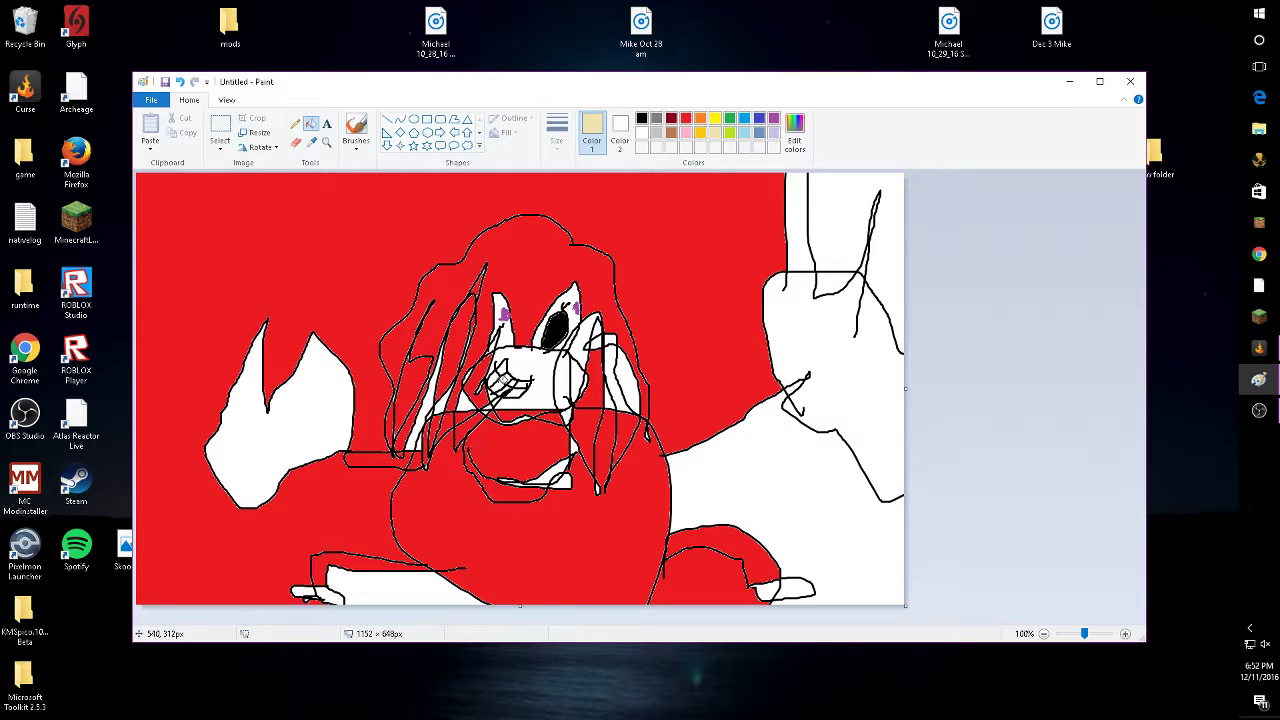
click(541, 378)
click(566, 382)
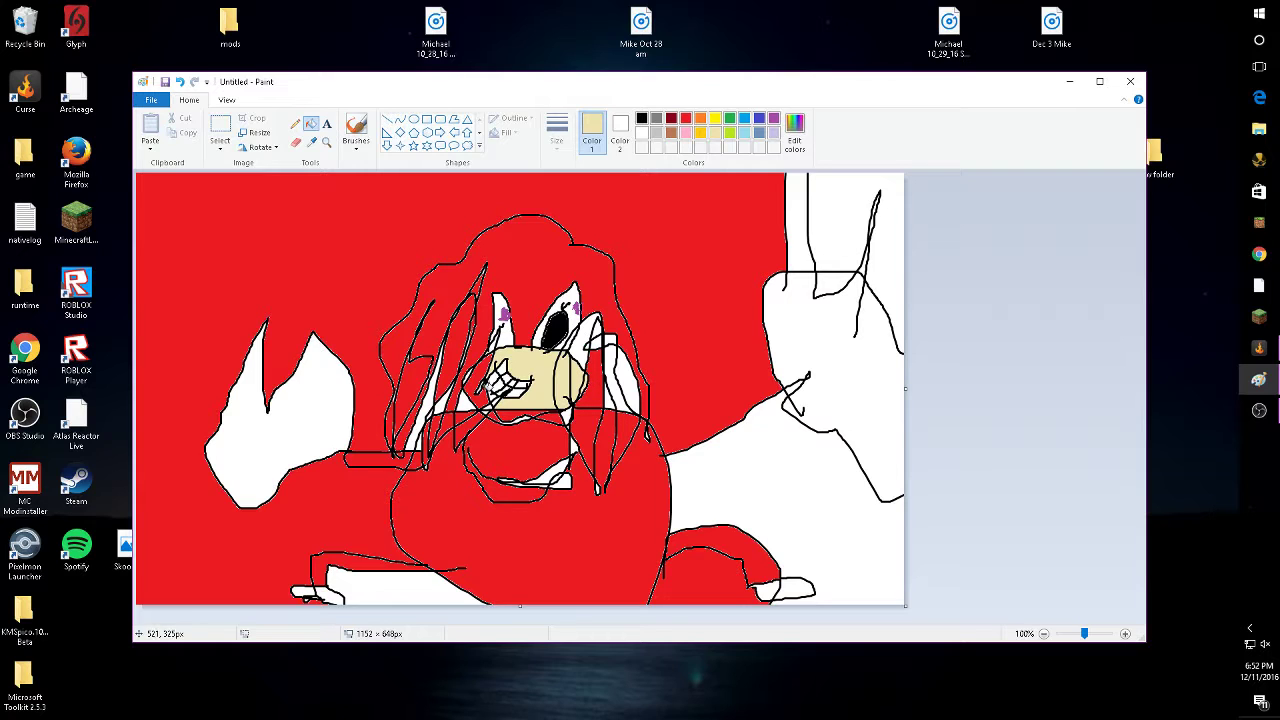
click(478, 390)
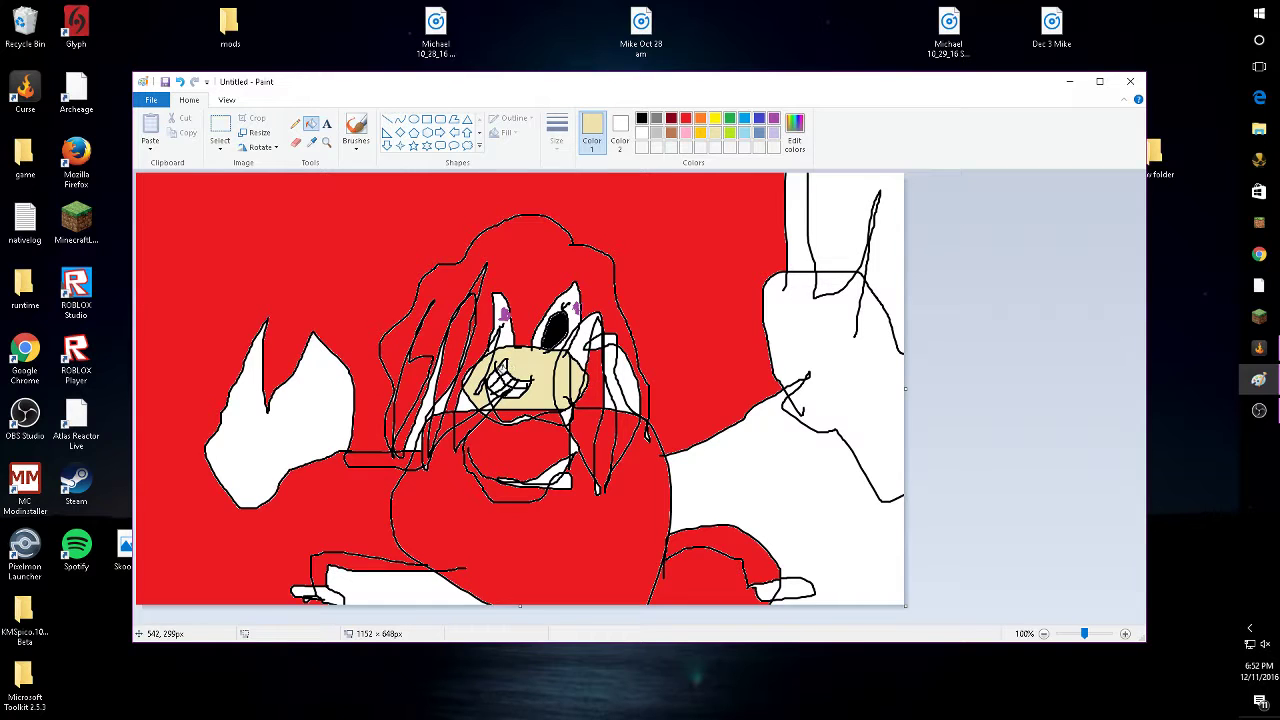
Fill the mouth area white, then refill it red
click(641, 133)
click(531, 485)
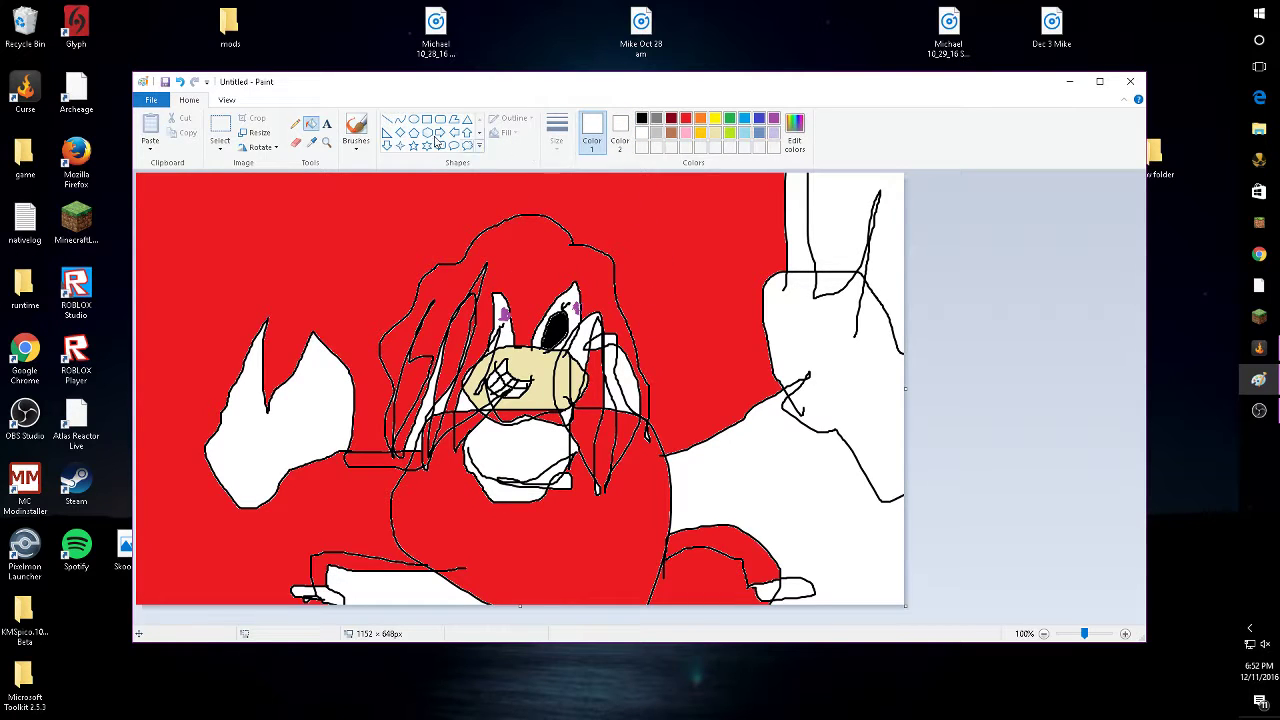
click(295, 122)
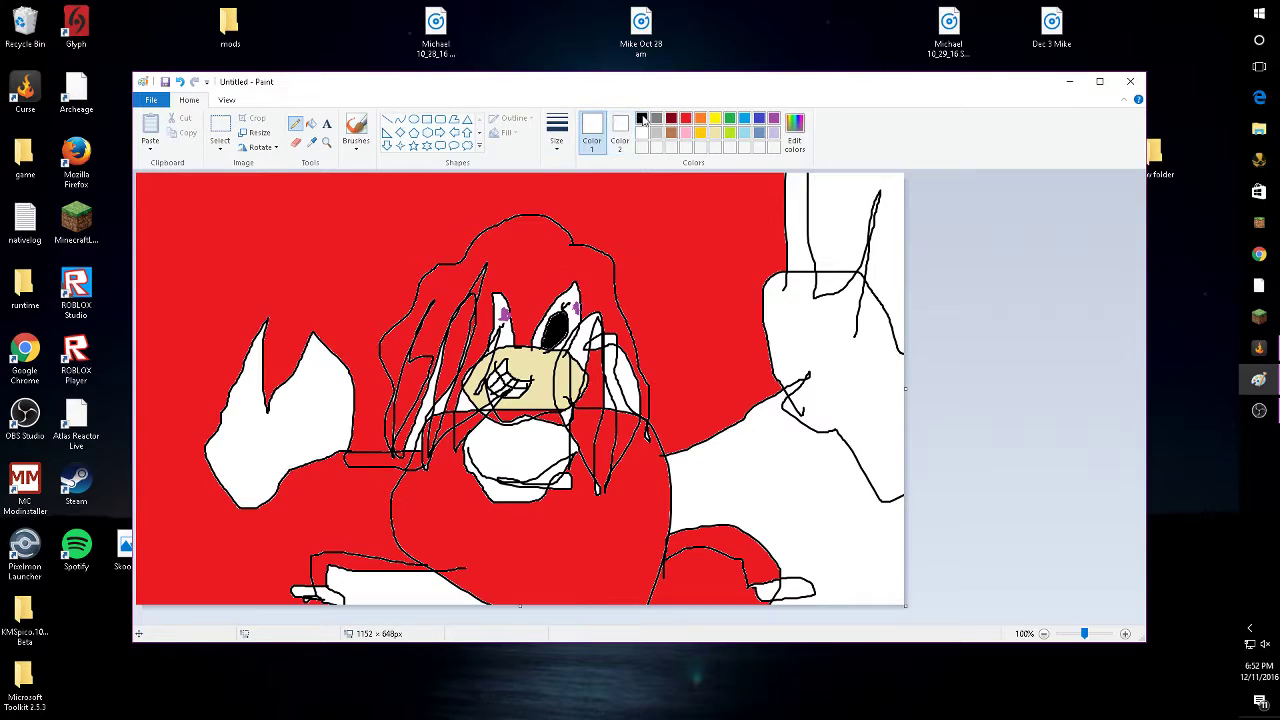
click(641, 118)
click(686, 118)
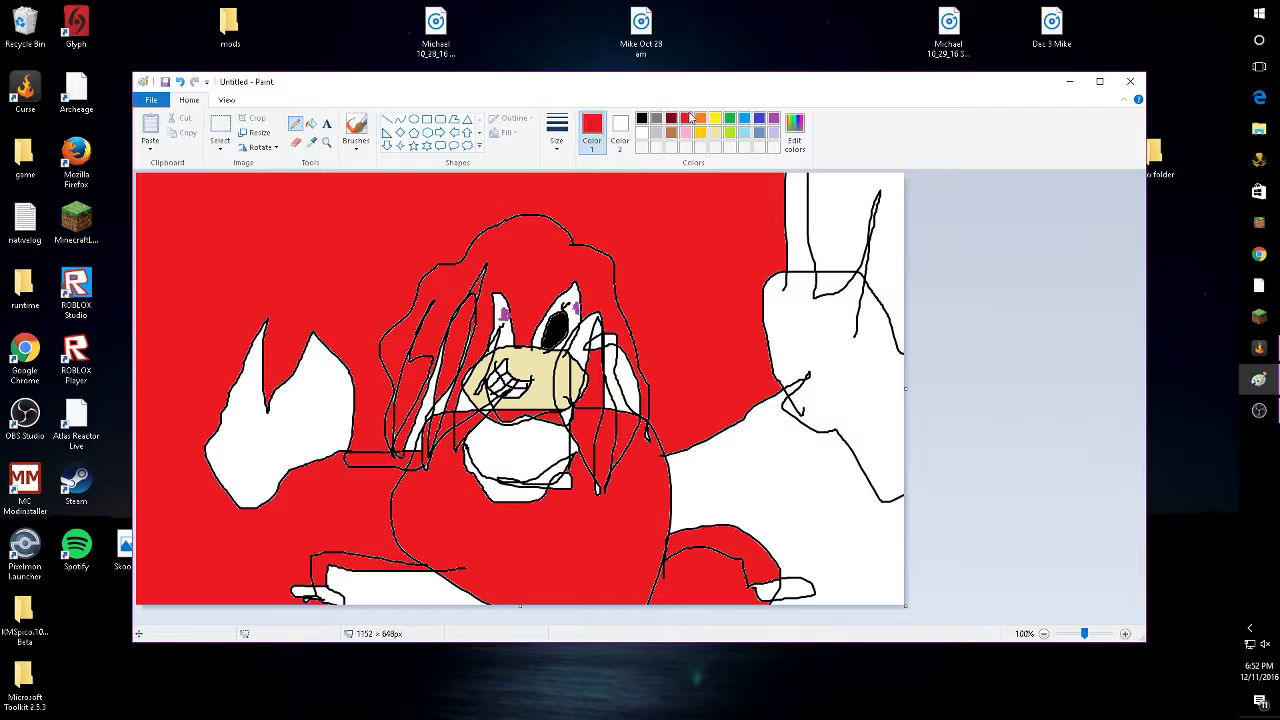
click(311, 122)
click(524, 437)
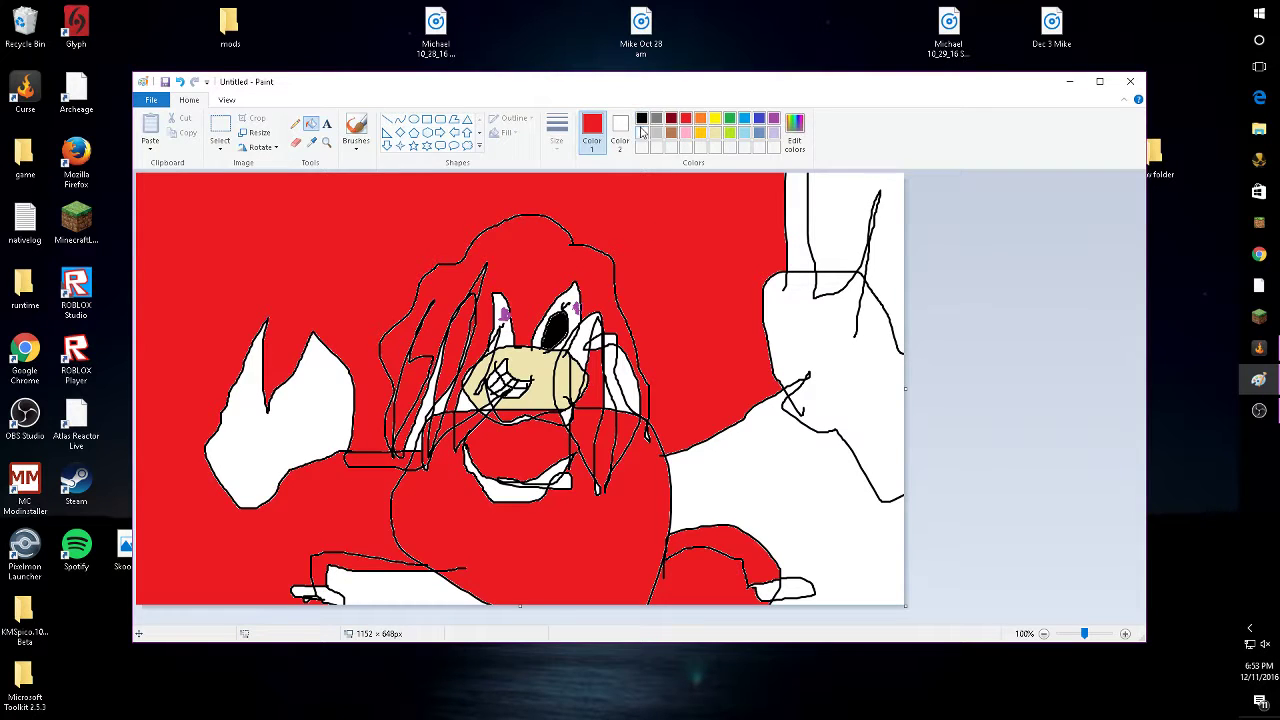
Fill the background and the patch under the right leg back to white
click(643, 135)
click(354, 184)
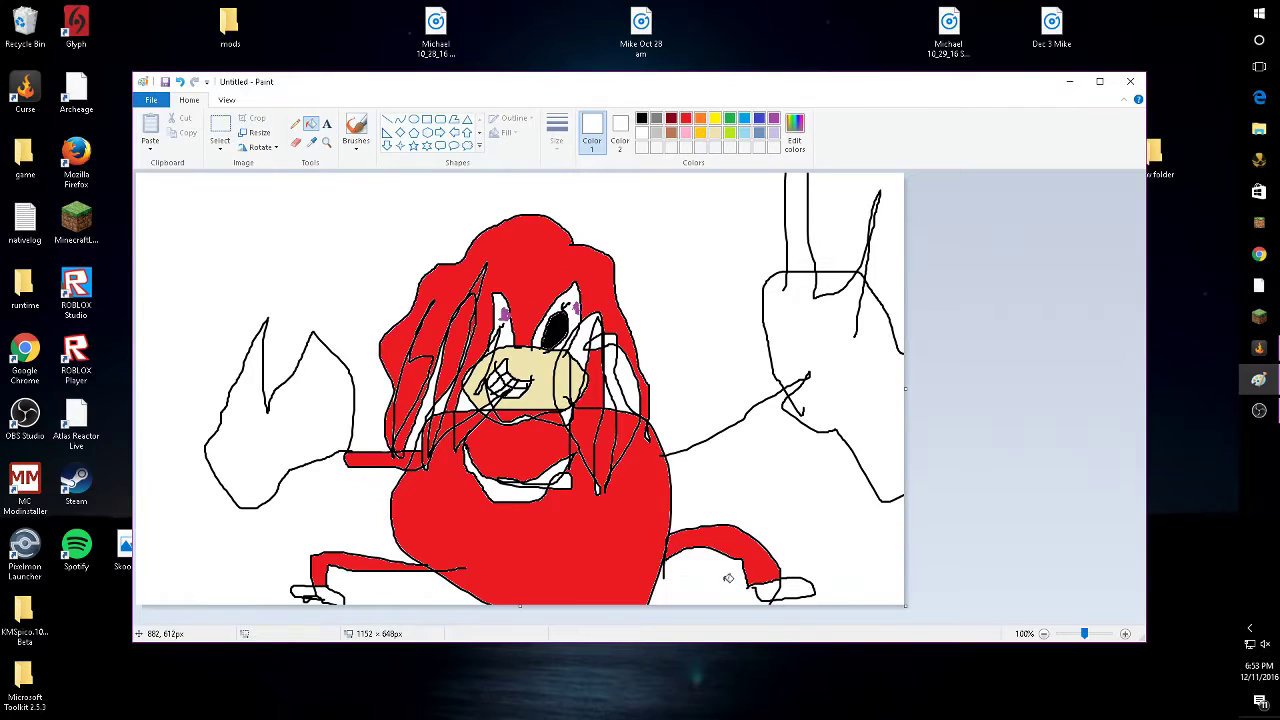
click(722, 590)
Fill both shoes green and the gaps in each shoe yellow
click(729, 118)
click(801, 592)
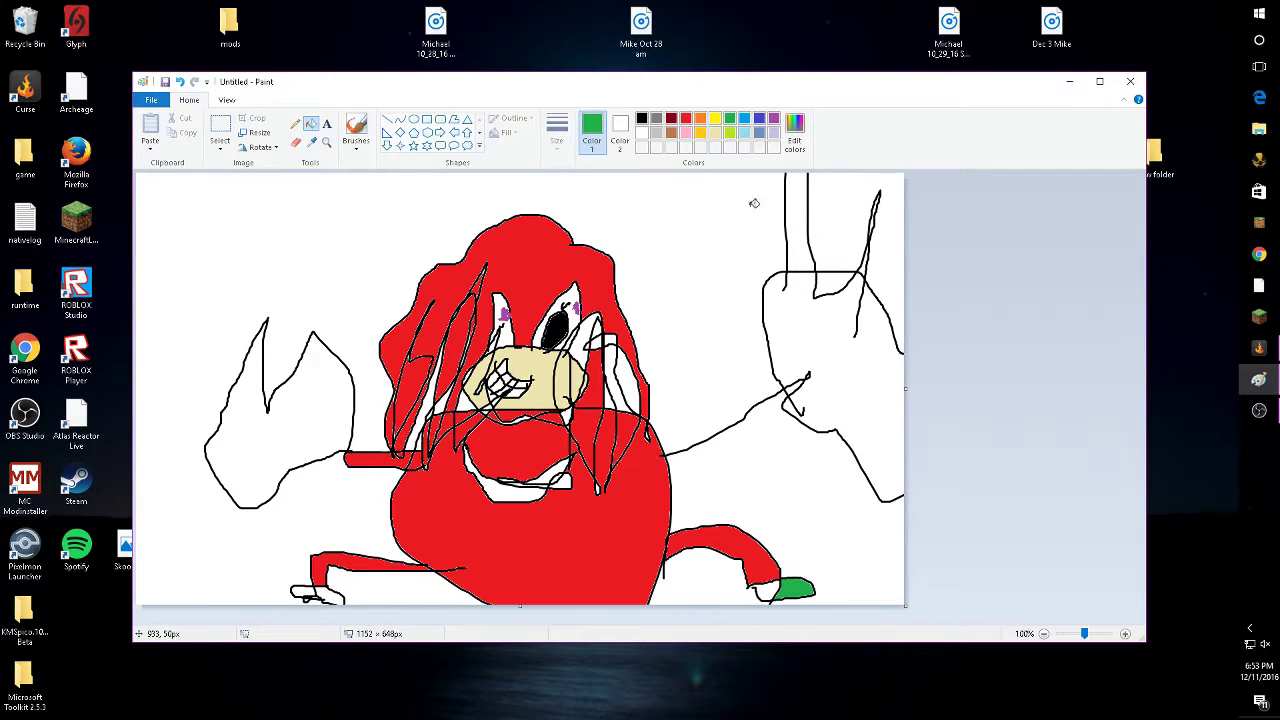
click(314, 591)
click(714, 118)
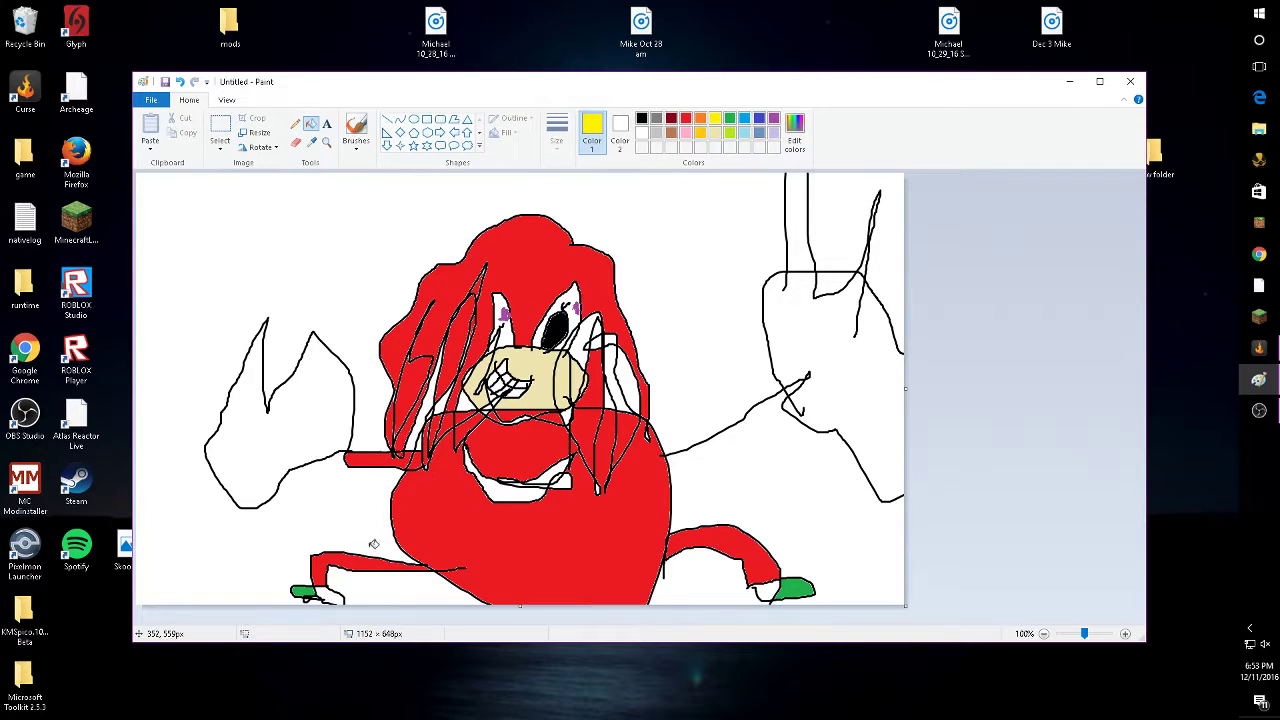
click(331, 597)
click(763, 593)
Open File > Save and enter 'skoomz this is' as the file name
click(151, 100)
click(225, 186)
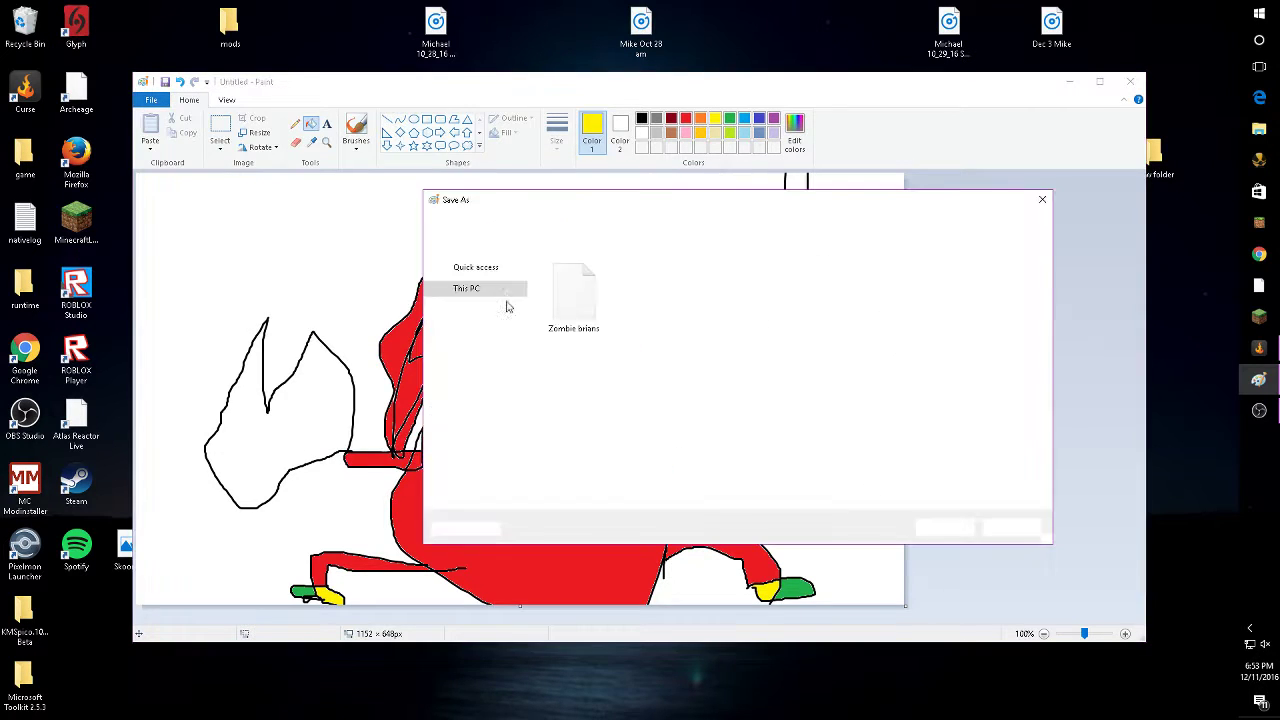
key(BackSpace)
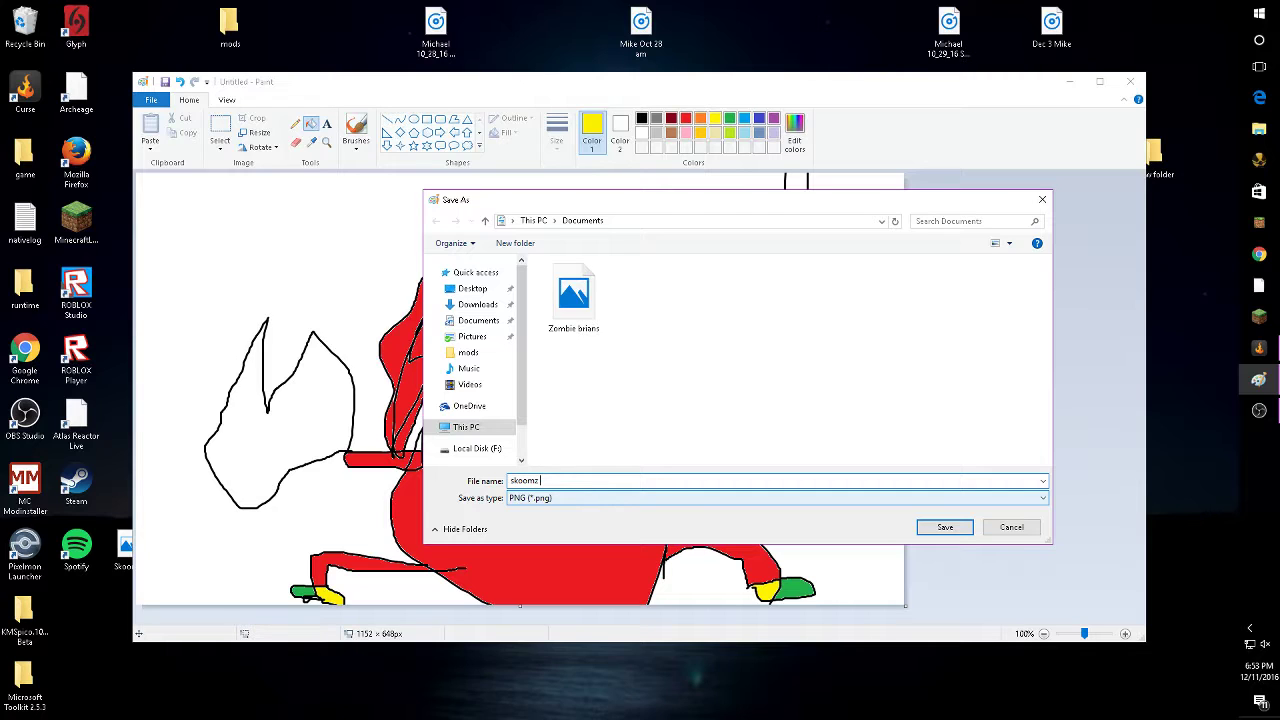
text(skoomz this is knuckles)
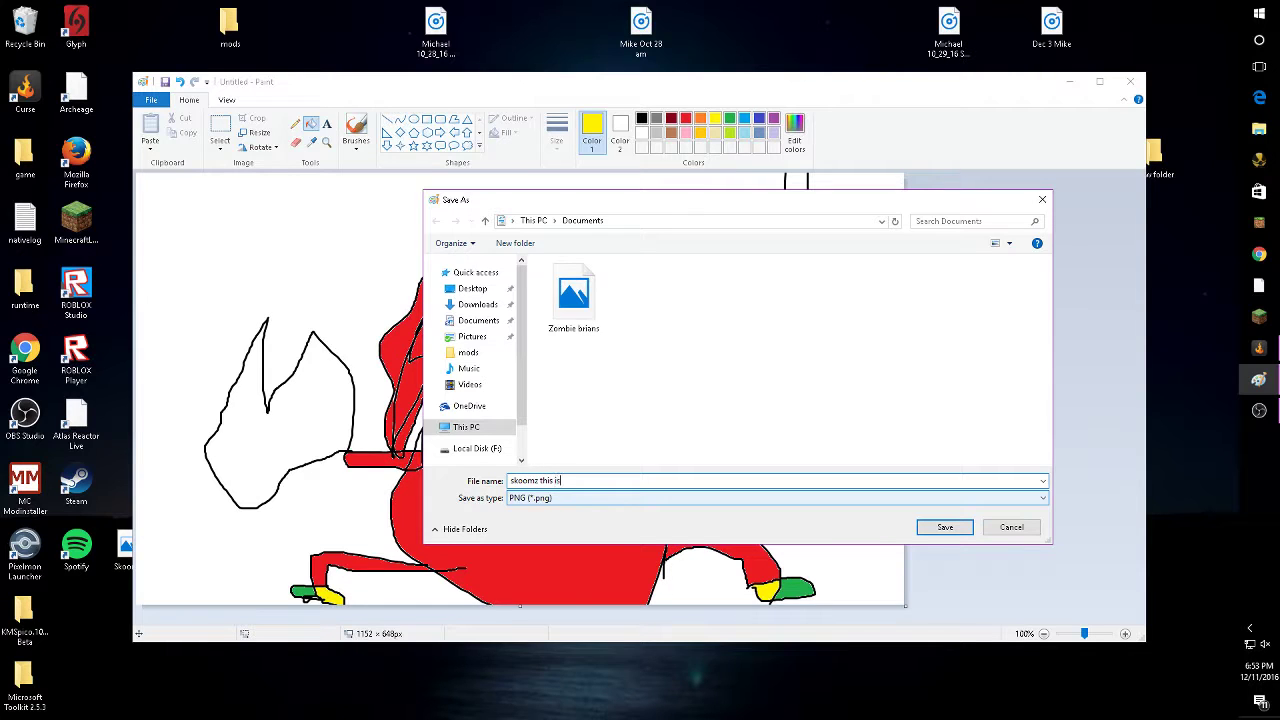